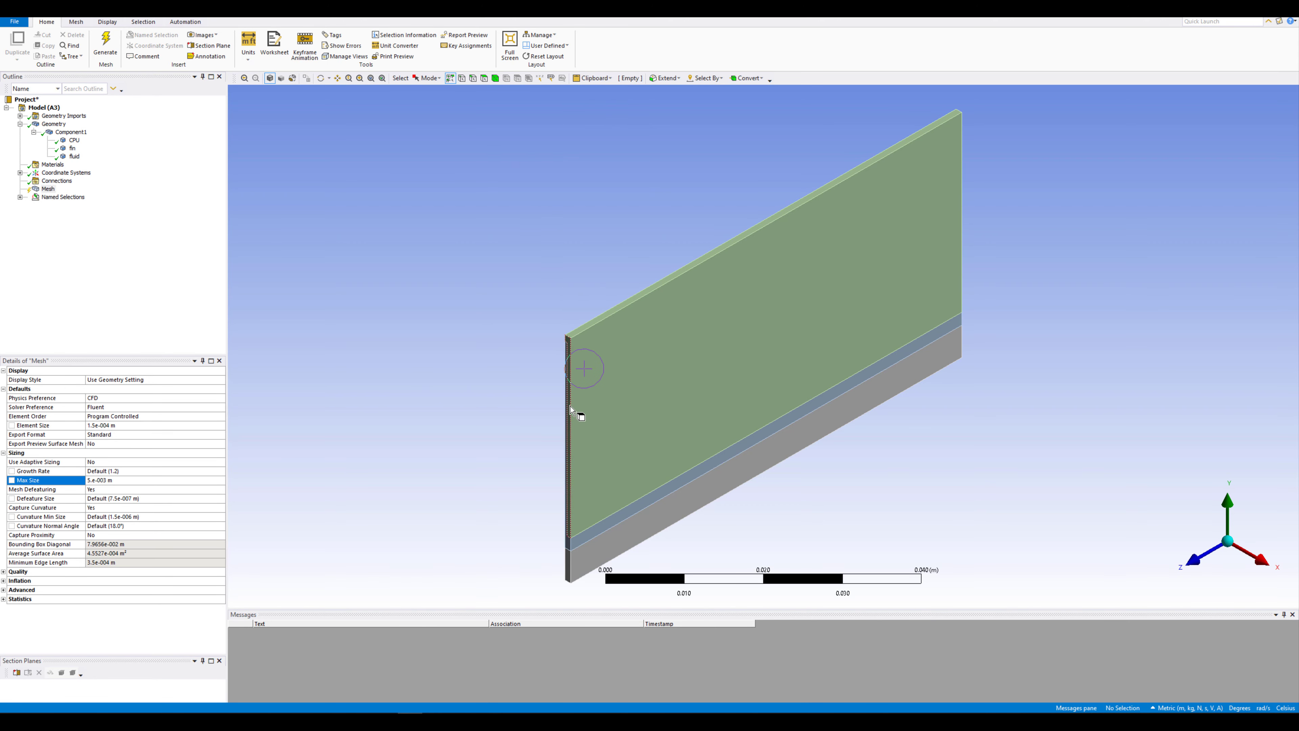
- Add a Face Meshing control scoped to the three end faces of the CPU, fin and fluid bodies on the +Z side
left_click(484, 79)
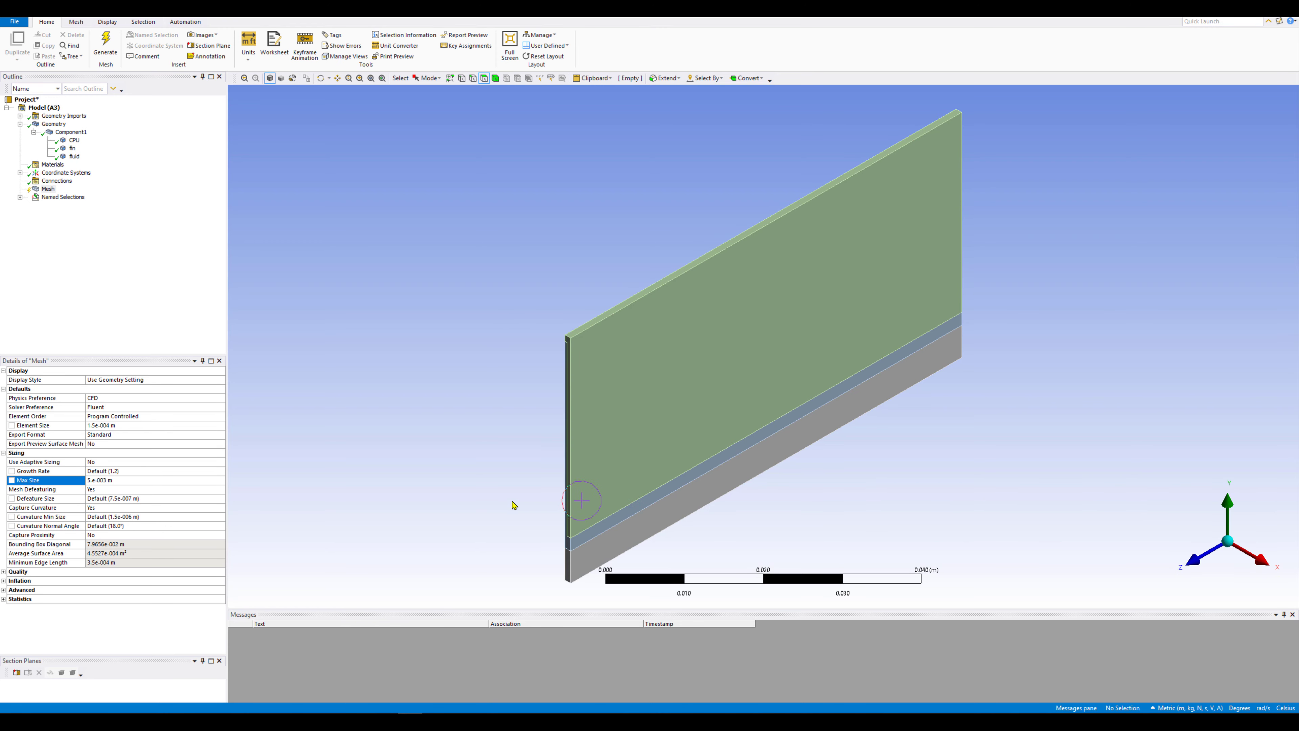
middle_click_drag(490, 493, 555, 451)
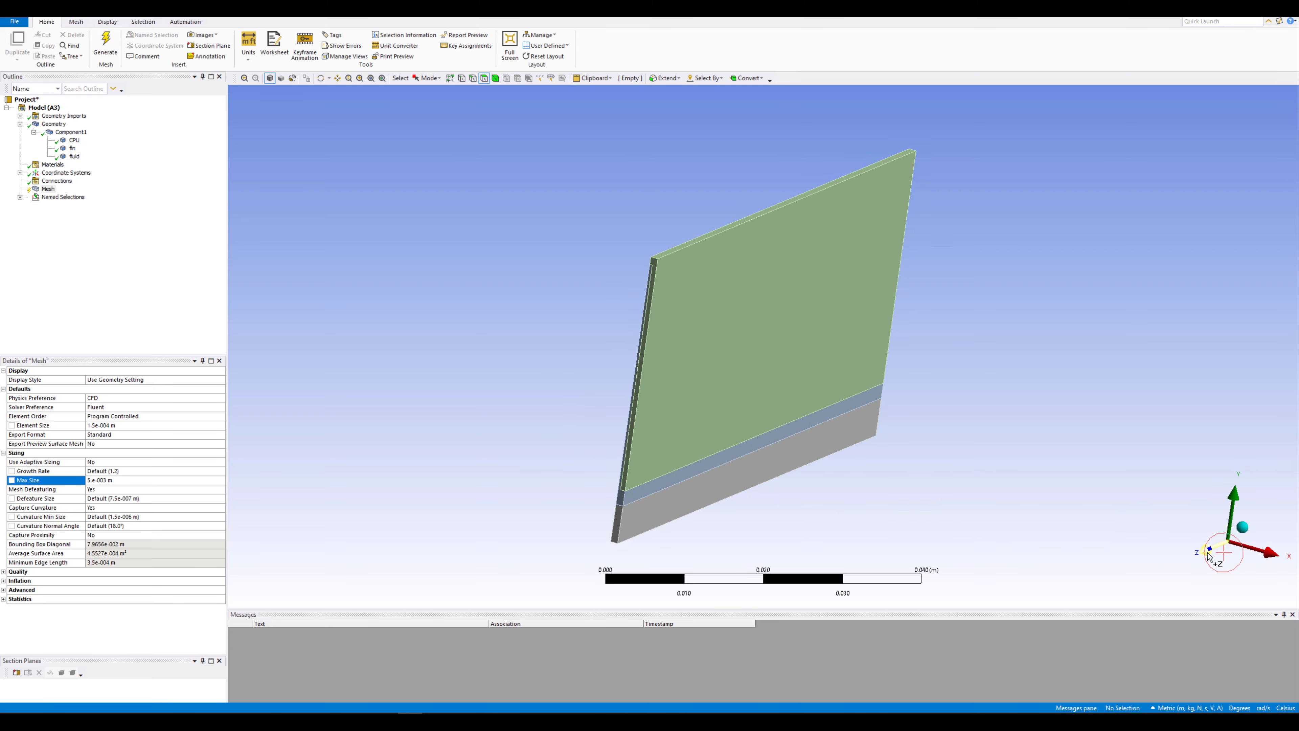
left_click(1207, 553)
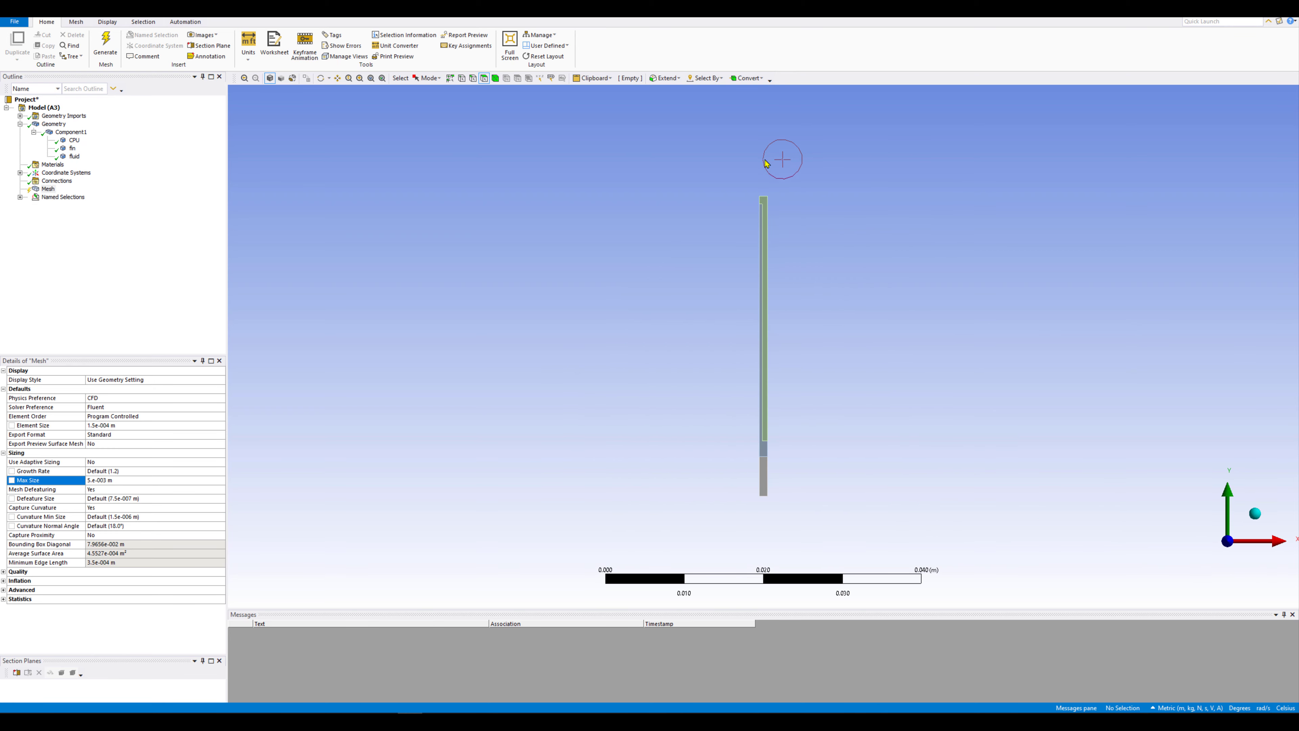
scroll(765, 169, "down", 2)
scroll(766, 267, "up", 3)
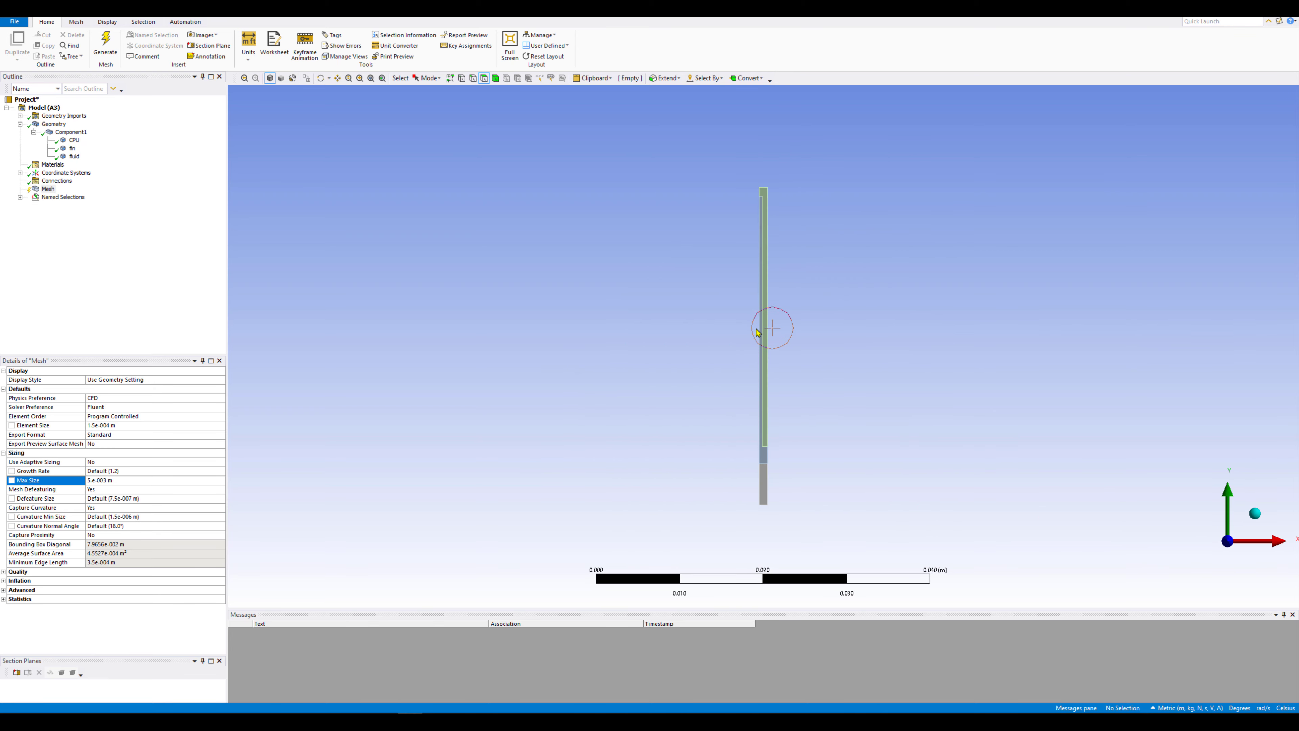
left_click(766, 489)
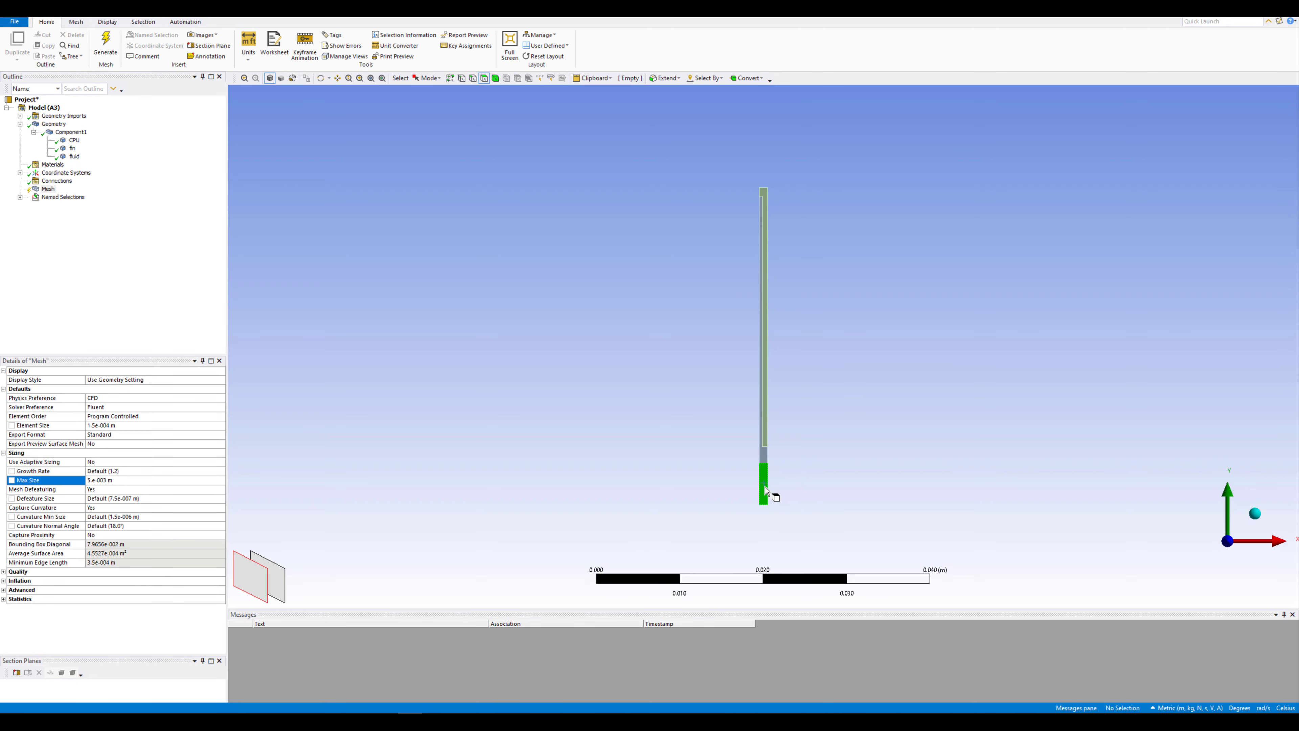
left_click(765, 450, "ctrl")
scroll(780, 431, "up", 1)
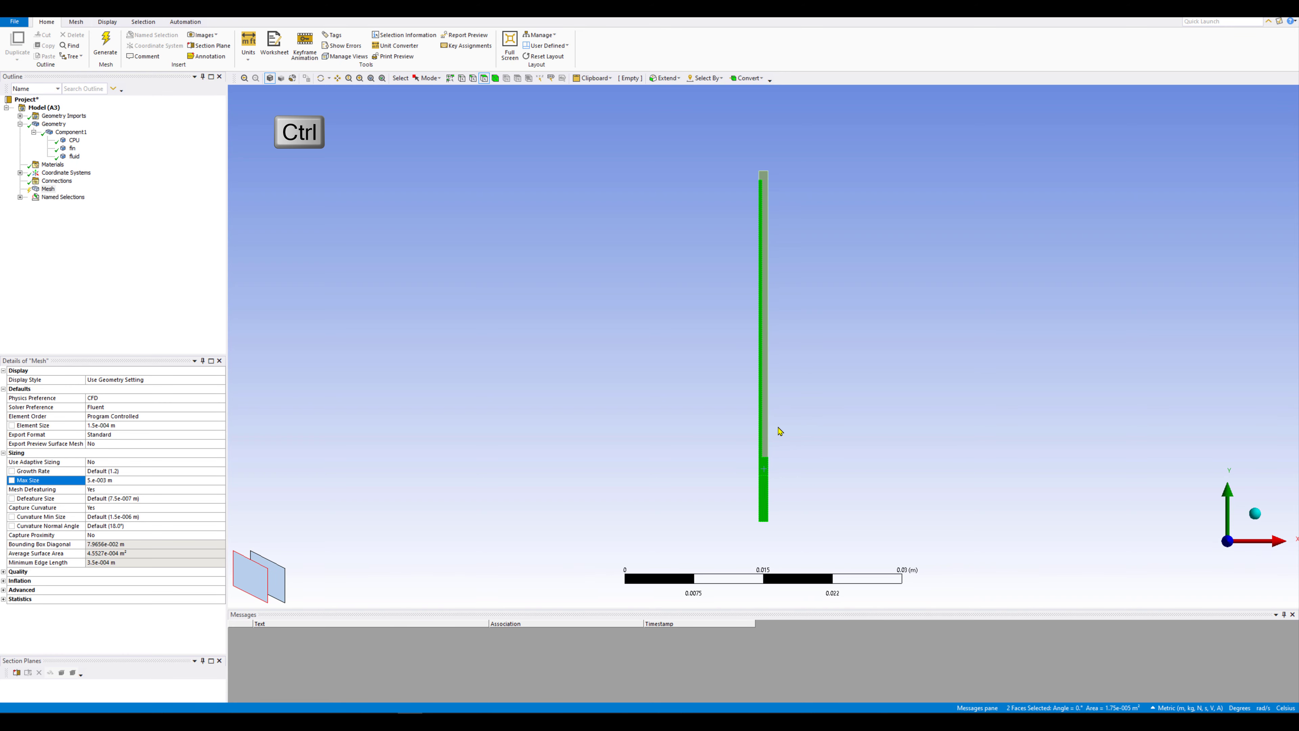
scroll(773, 437, "up", 2)
left_click(769, 453, "ctrl")
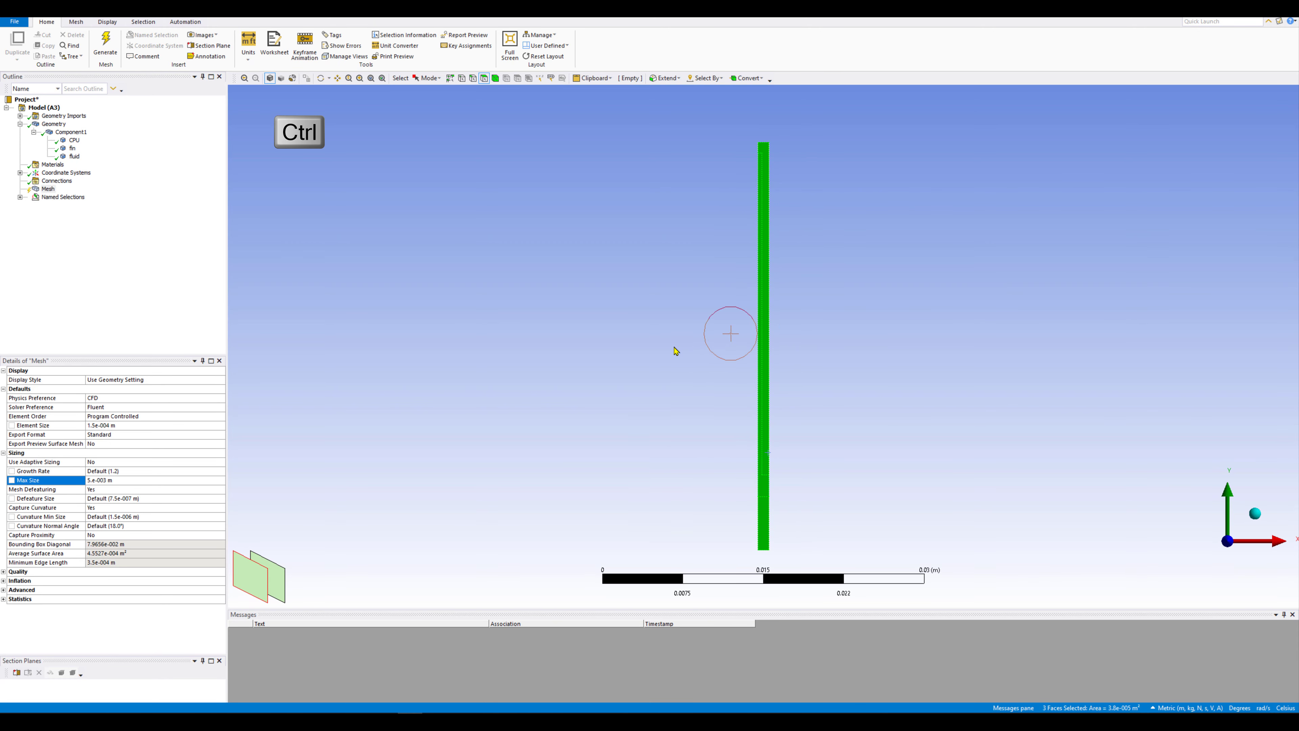
middle_click_drag(675, 350, 650, 354)
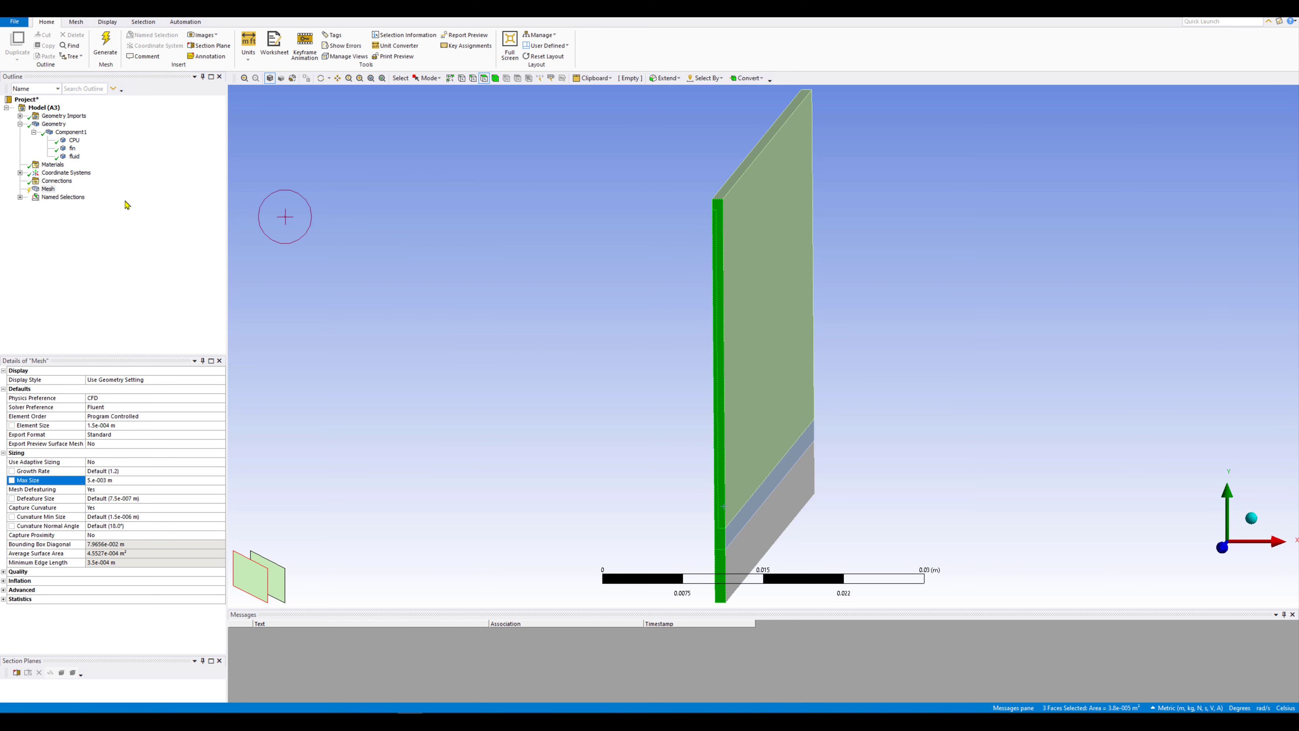
right_click(44, 190)
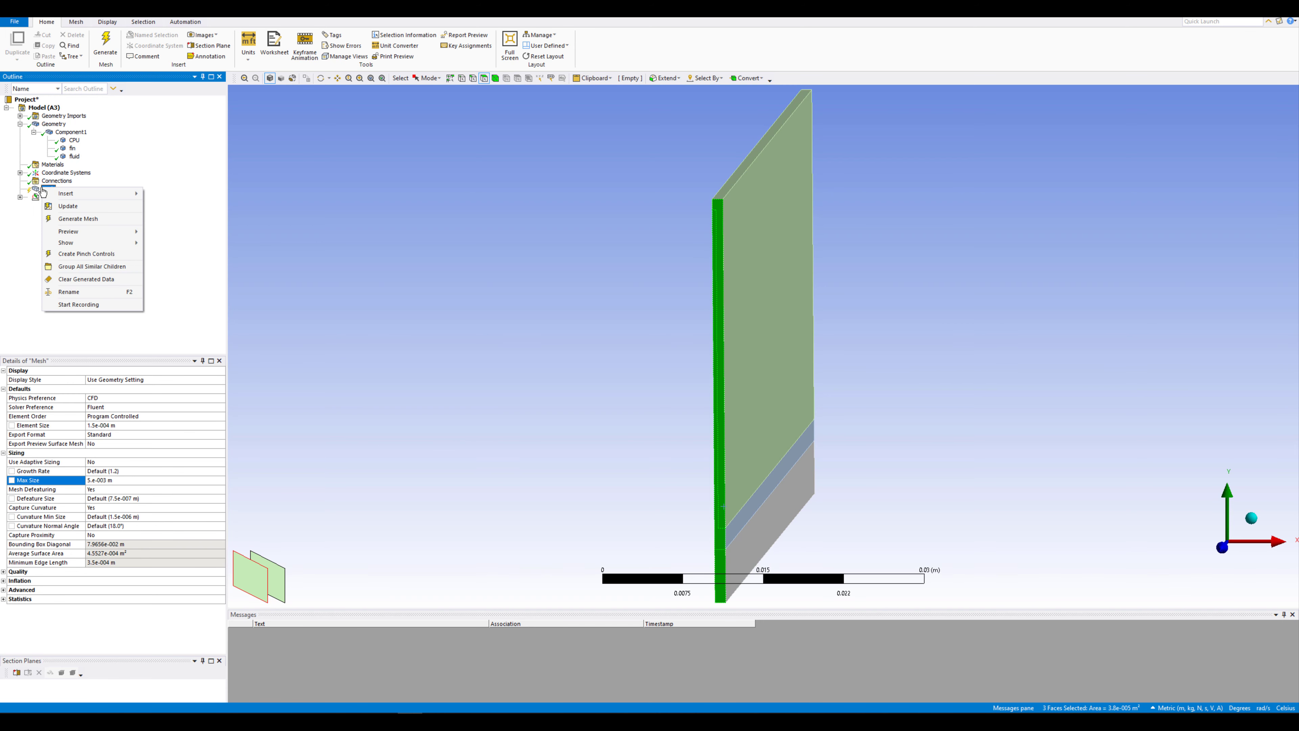
mouse_move(84, 197)
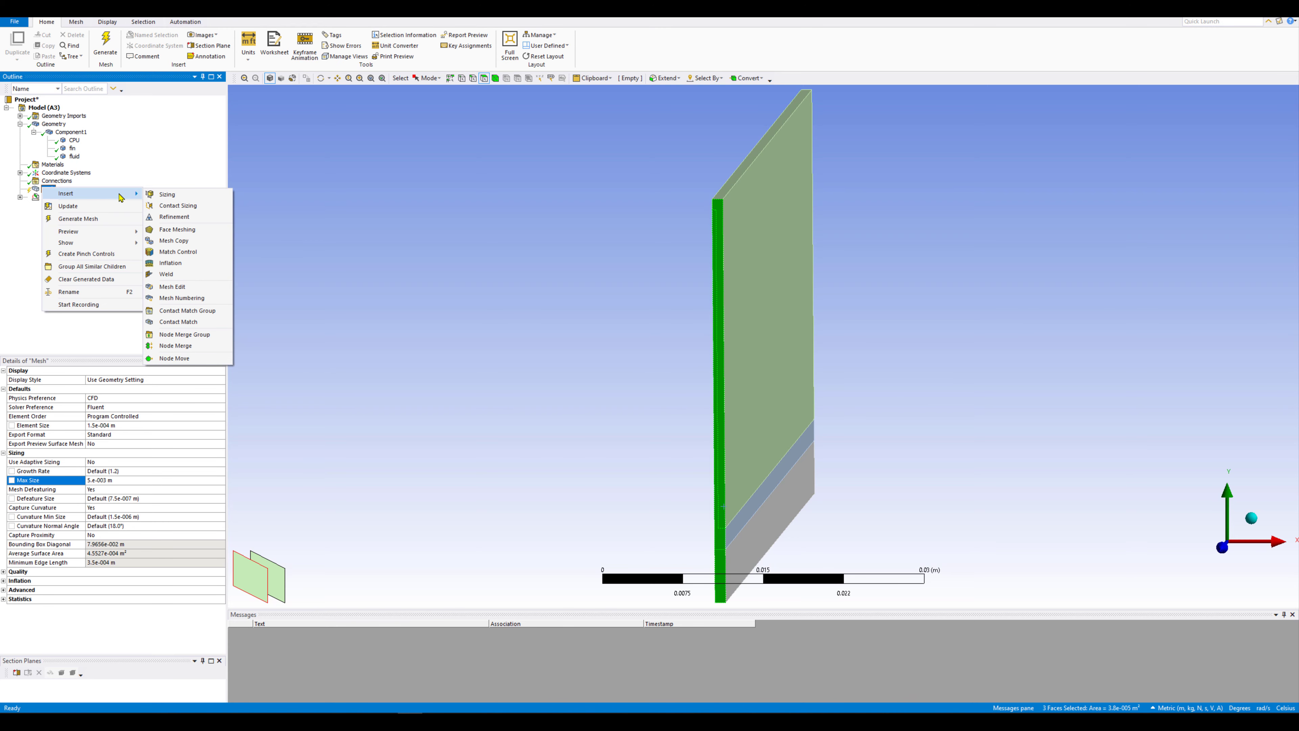
left_click(179, 230)
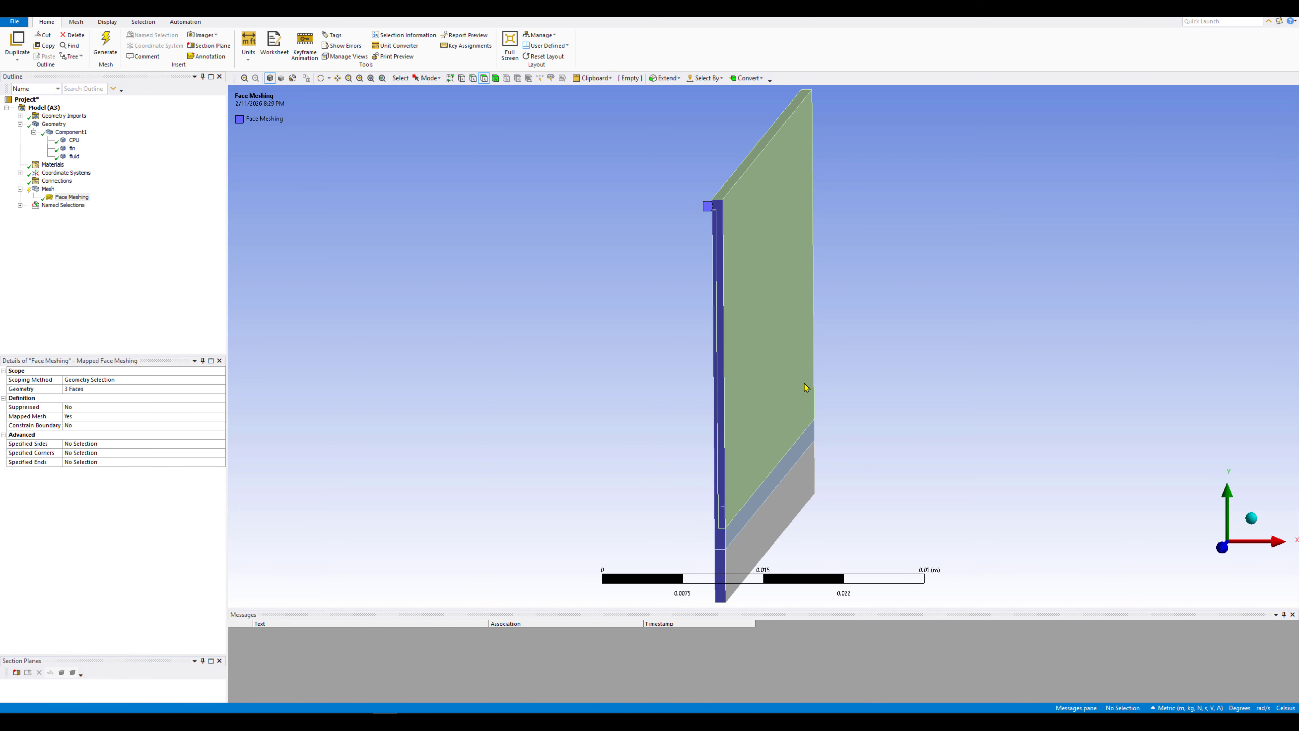
- Add a mesh Method control to all three bodies and set its method to Sweep
left_click(495, 80)
left_click(750, 555)
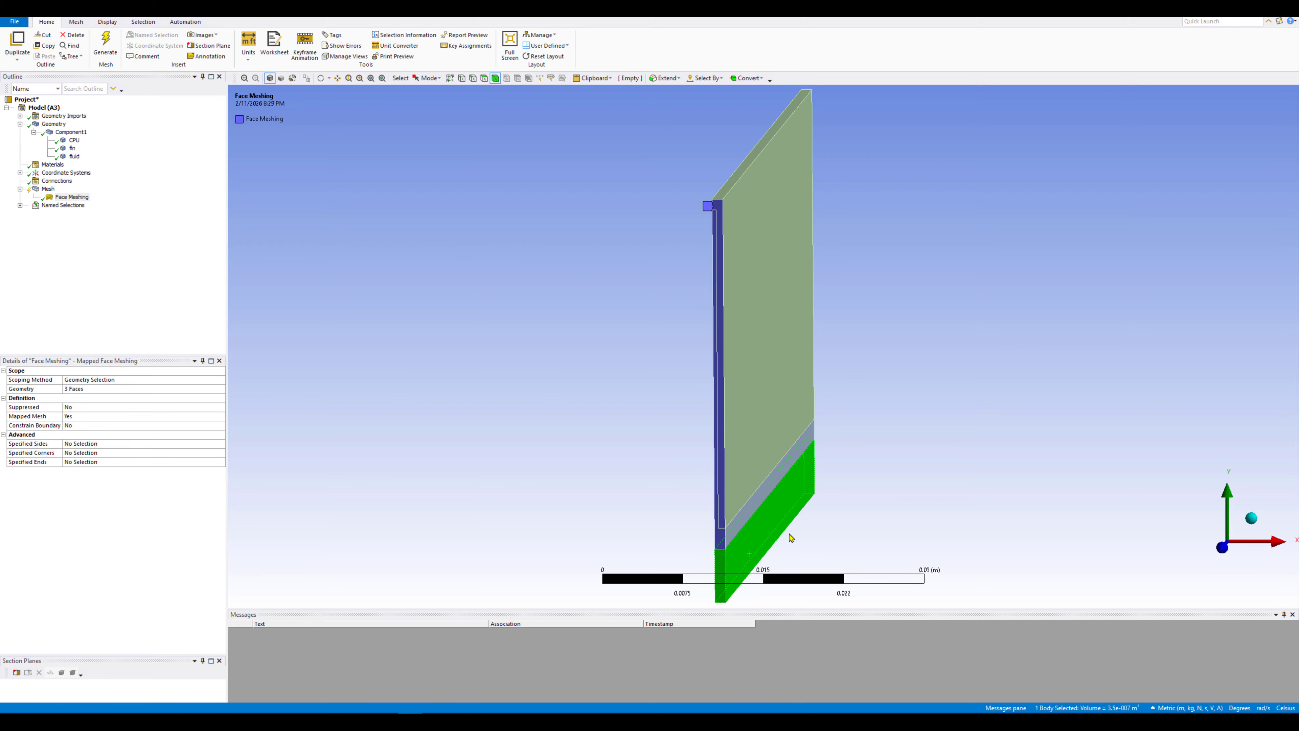
left_click(755, 506, "ctrl")
left_click(747, 453, "ctrl")
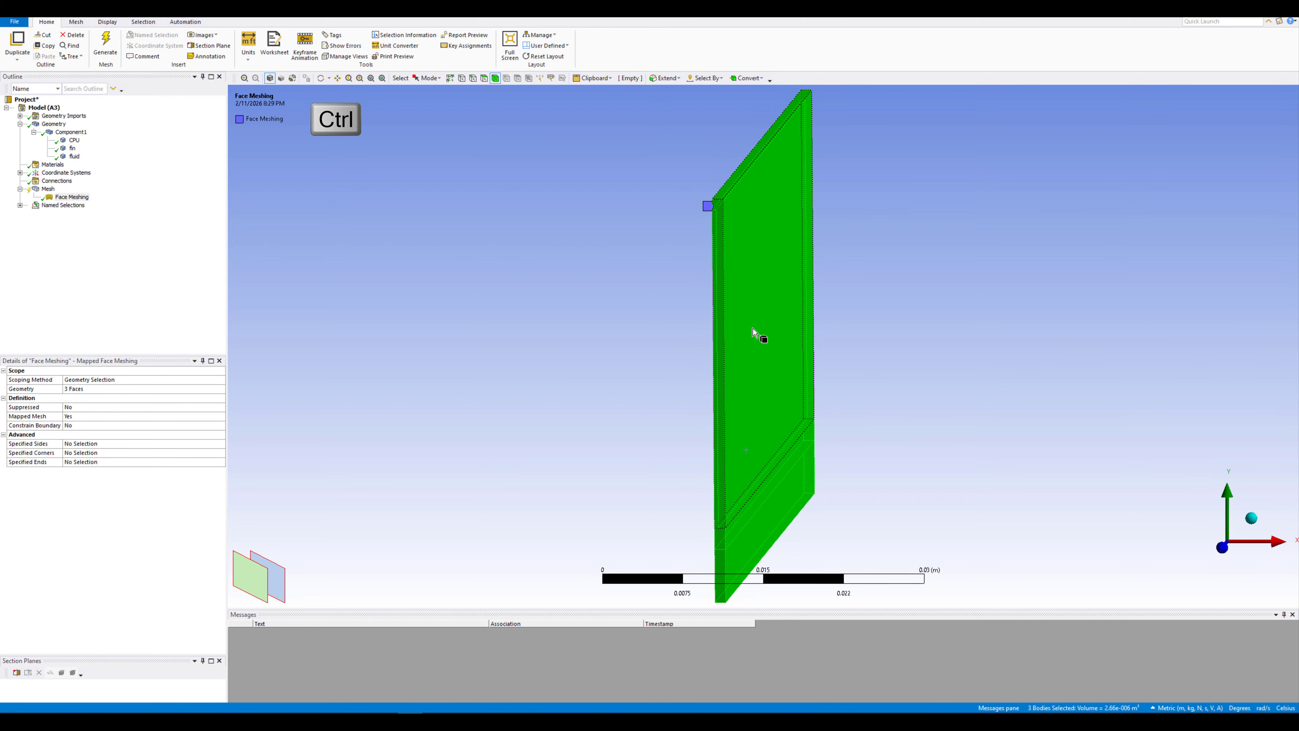
middle_click_drag(608, 372, 565, 365)
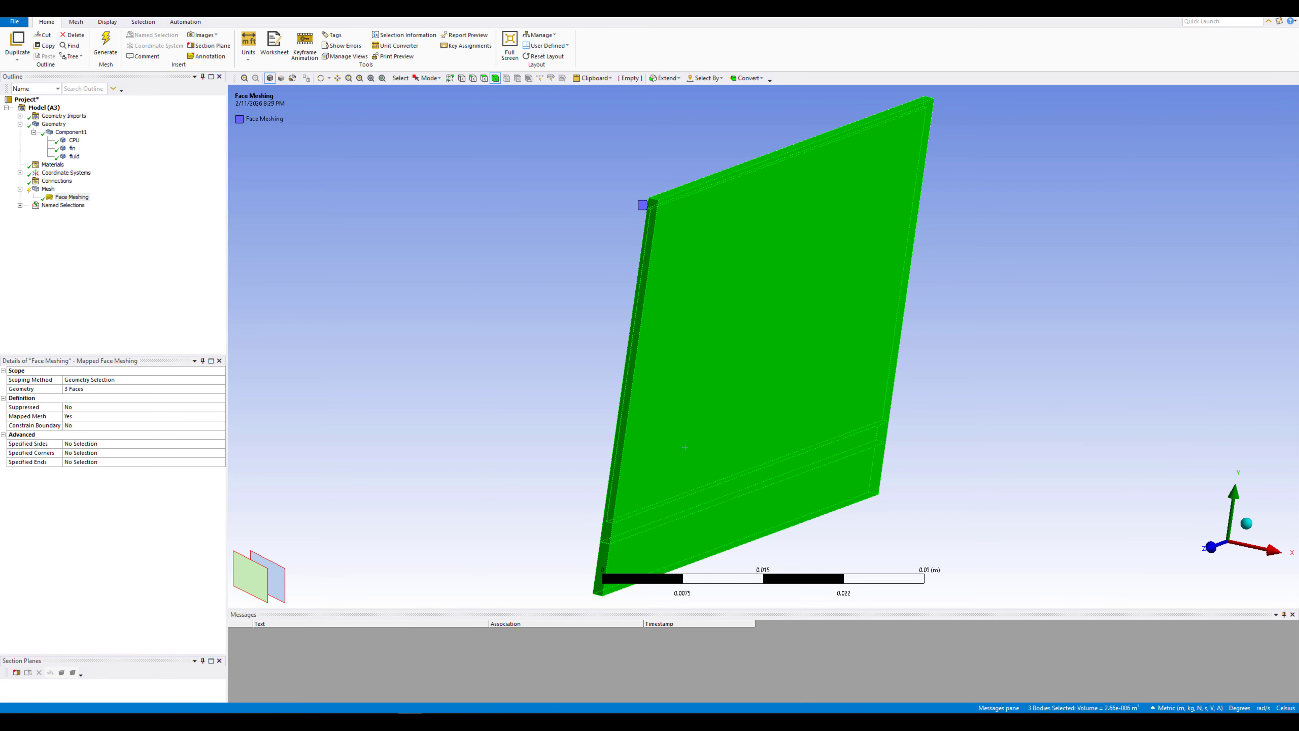
left_click(50, 192)
right_click(50, 191)
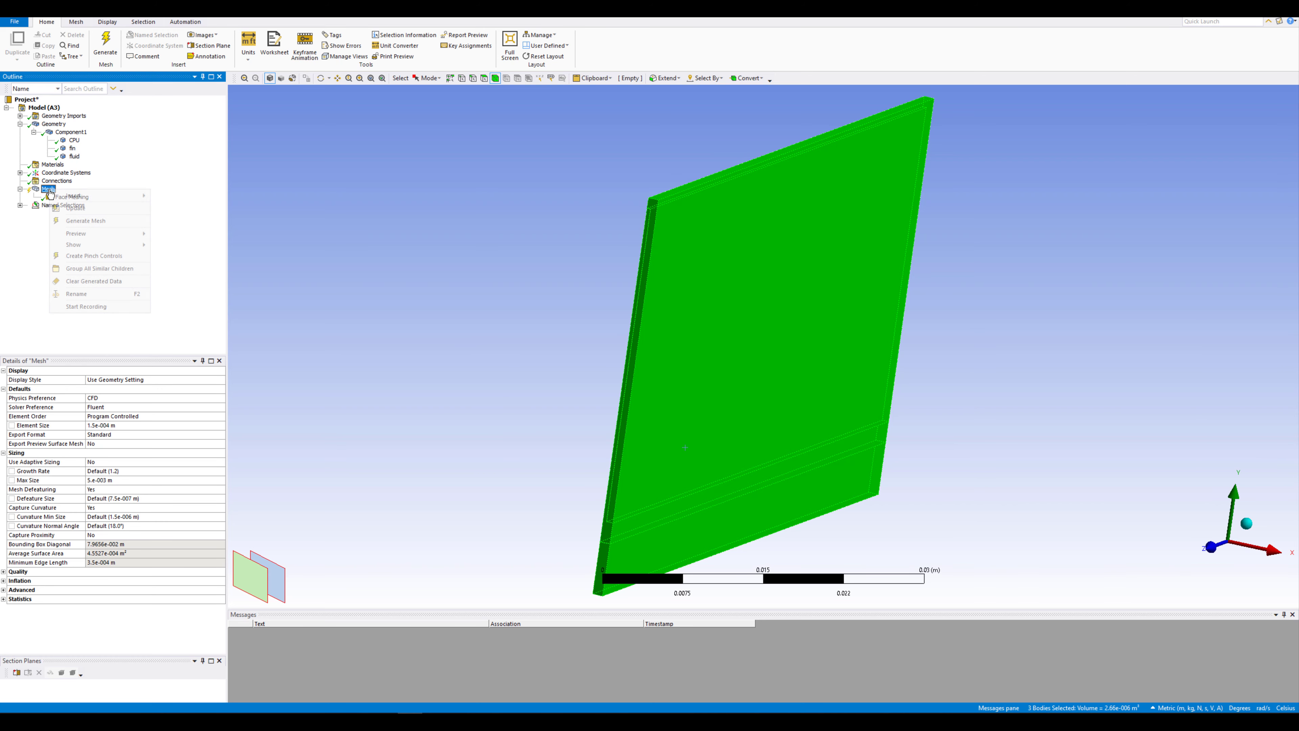
mouse_move(74, 197)
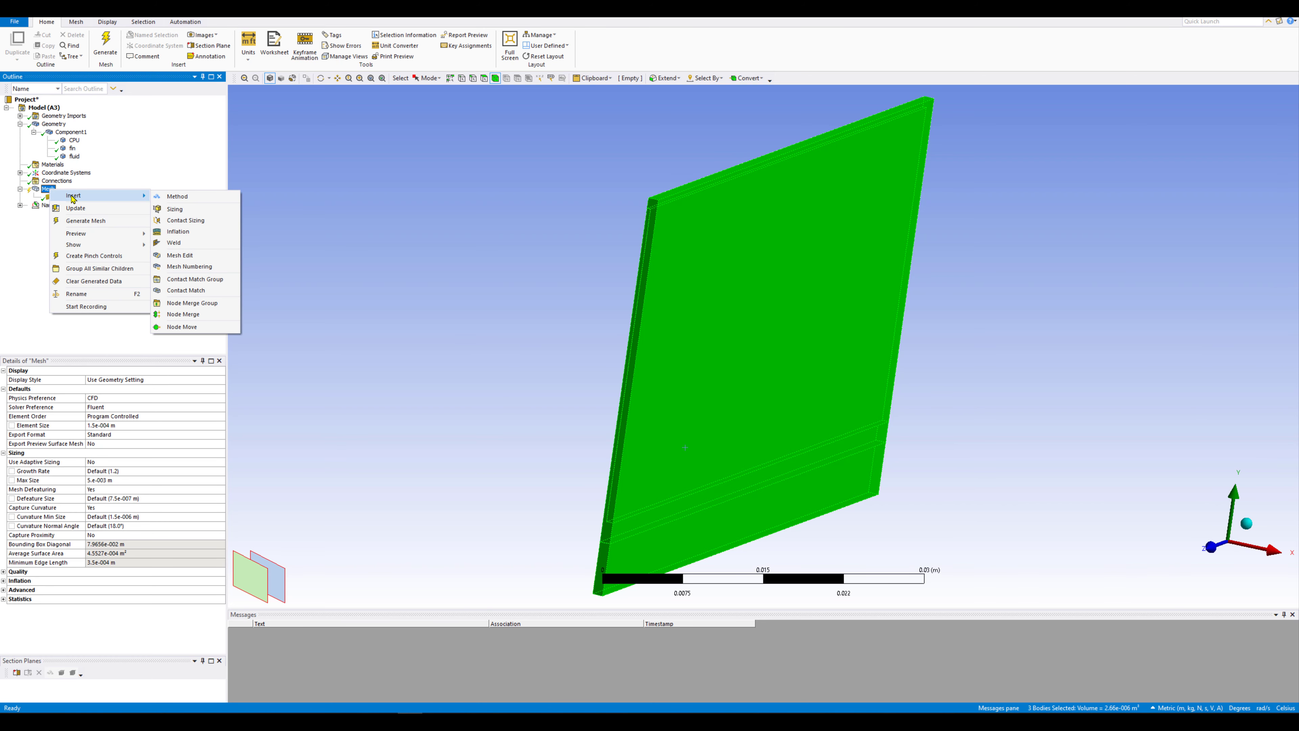
left_click(177, 196)
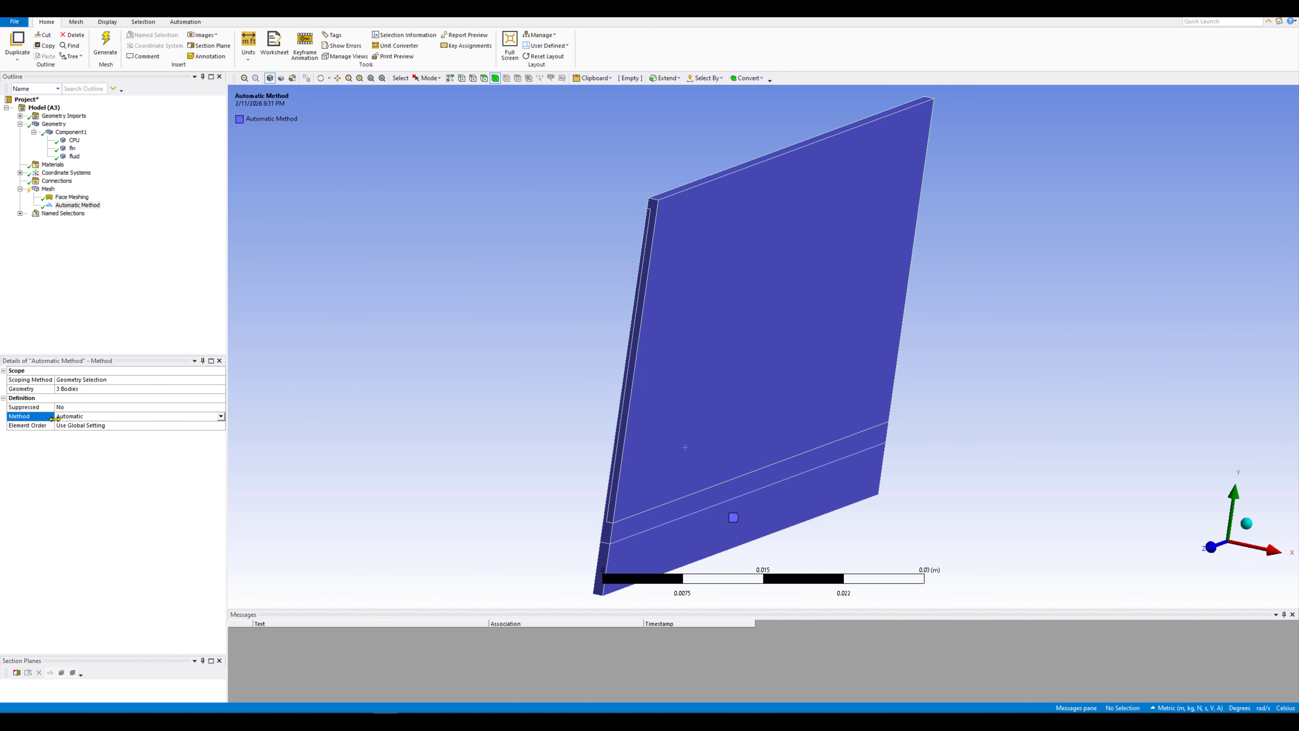
left_click(221, 417)
left_click(65, 443)
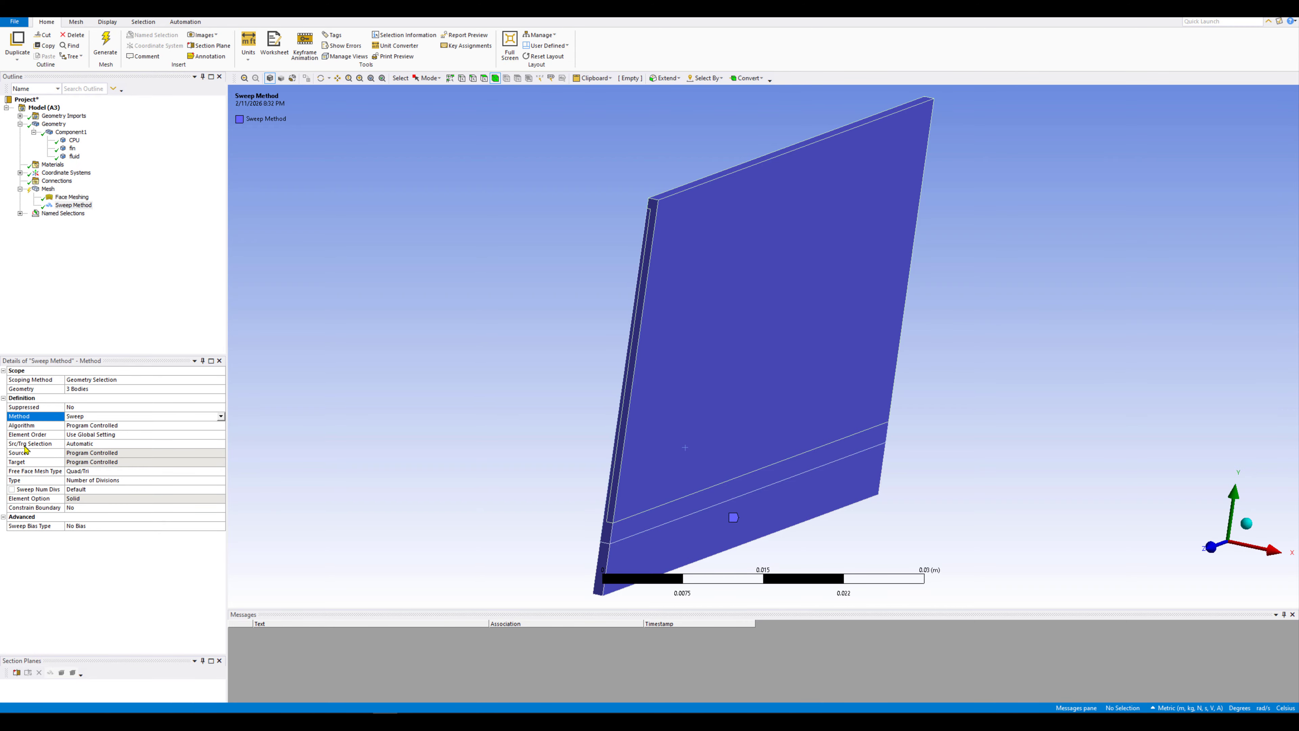
- Set the sweep's source/target selection to Manual Source and assign the three +Z end faces as the source
left_click(90, 443)
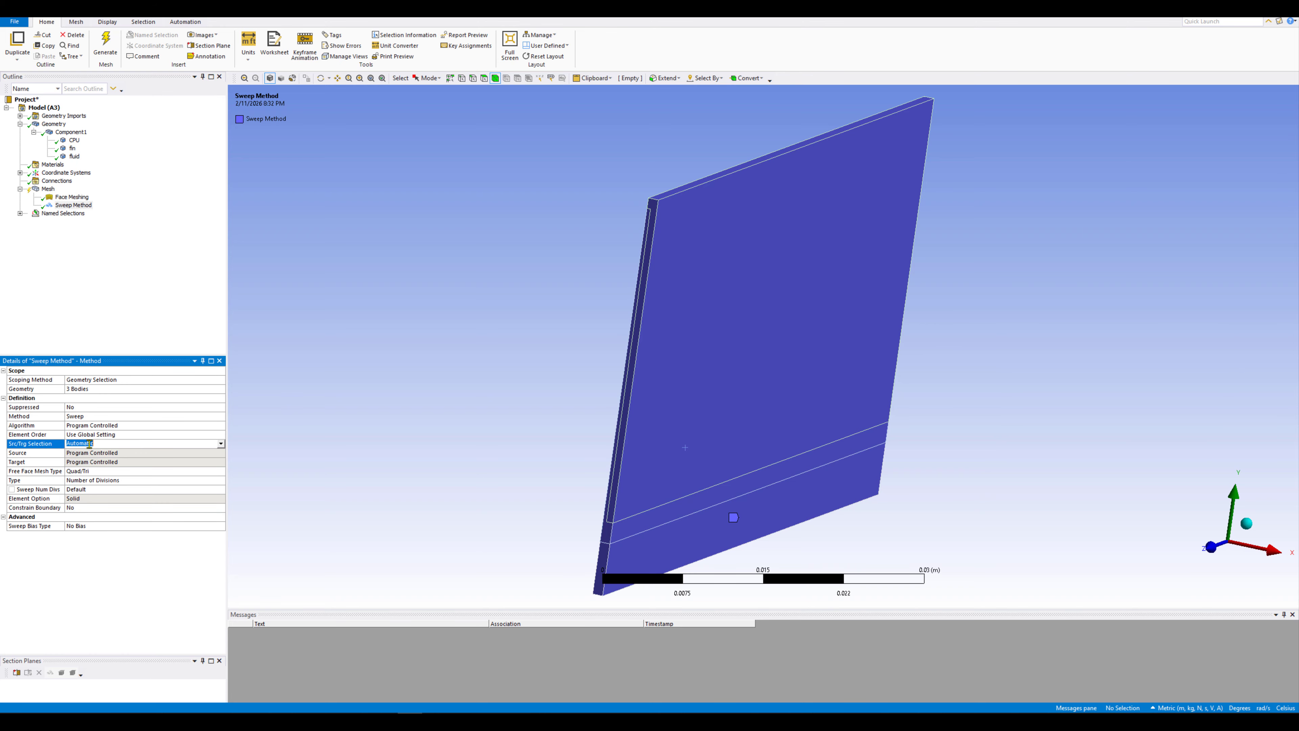
left_click(221, 443)
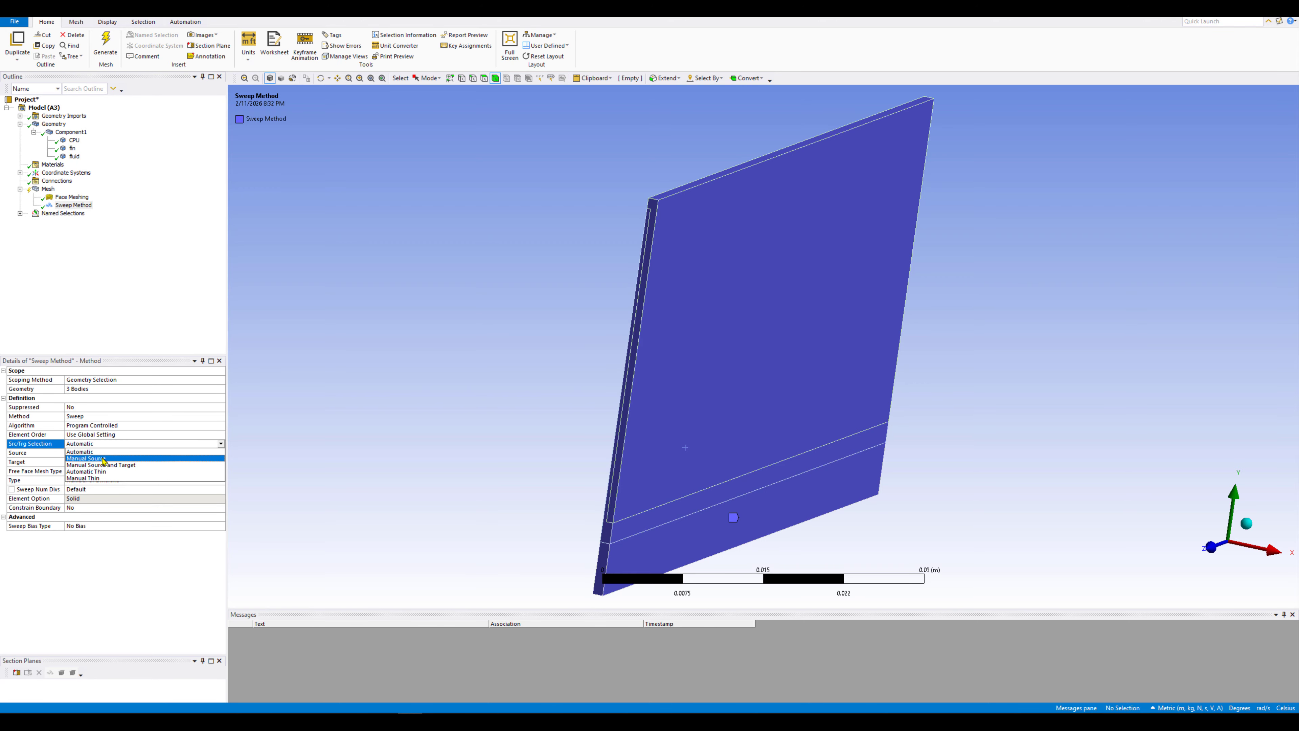
left_click(85, 458)
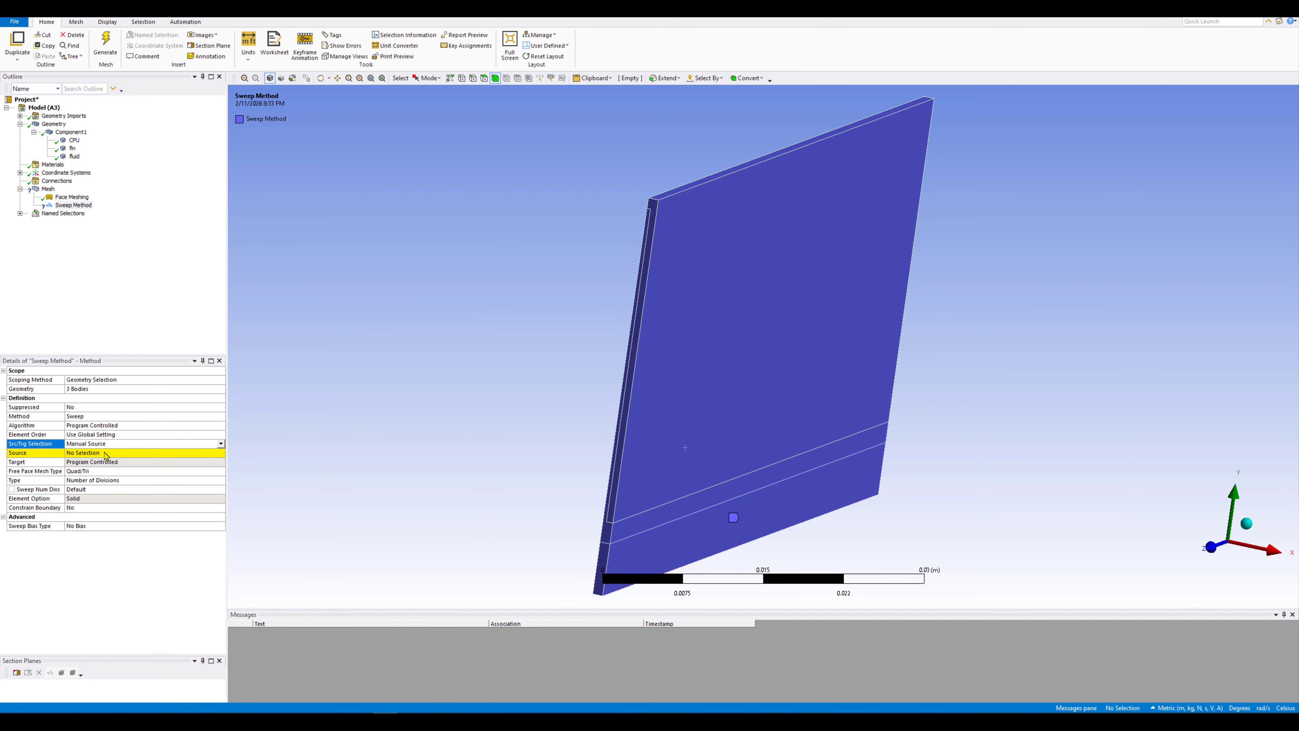
left_click(94, 453)
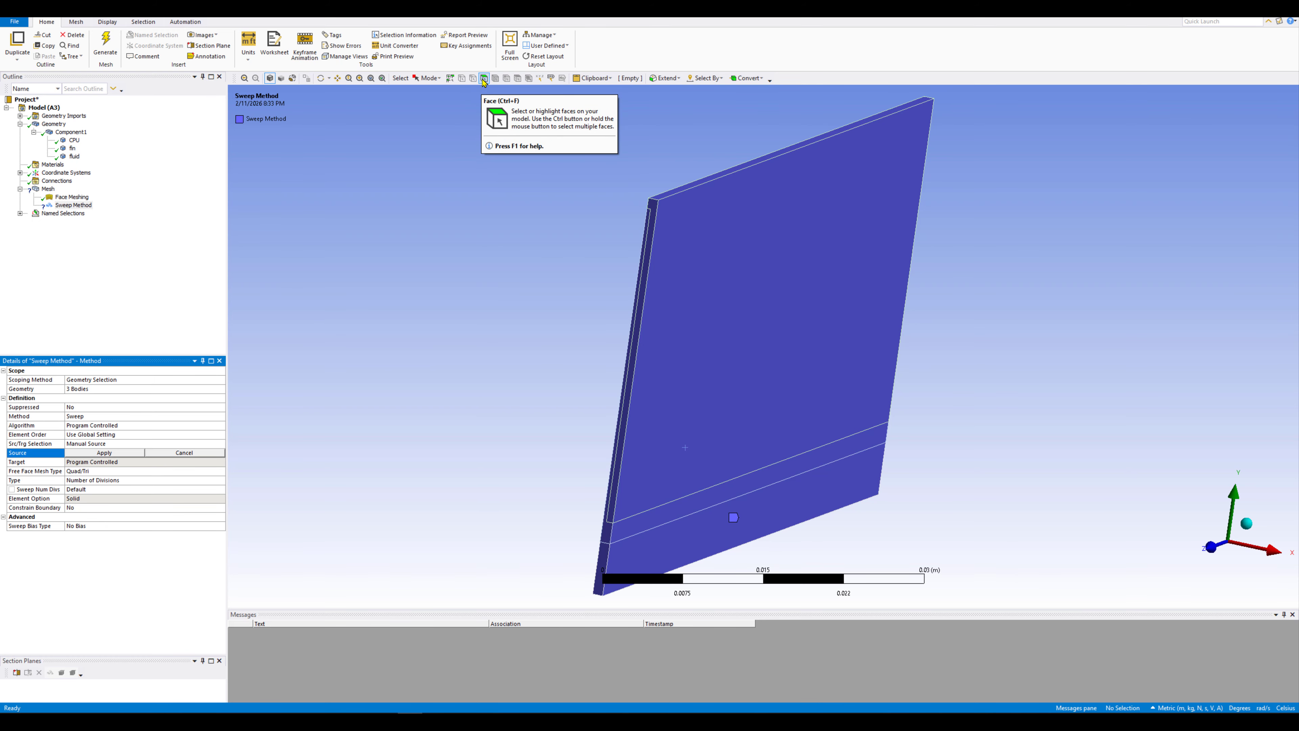
left_click(604, 568)
left_click(609, 515, "ctrl")
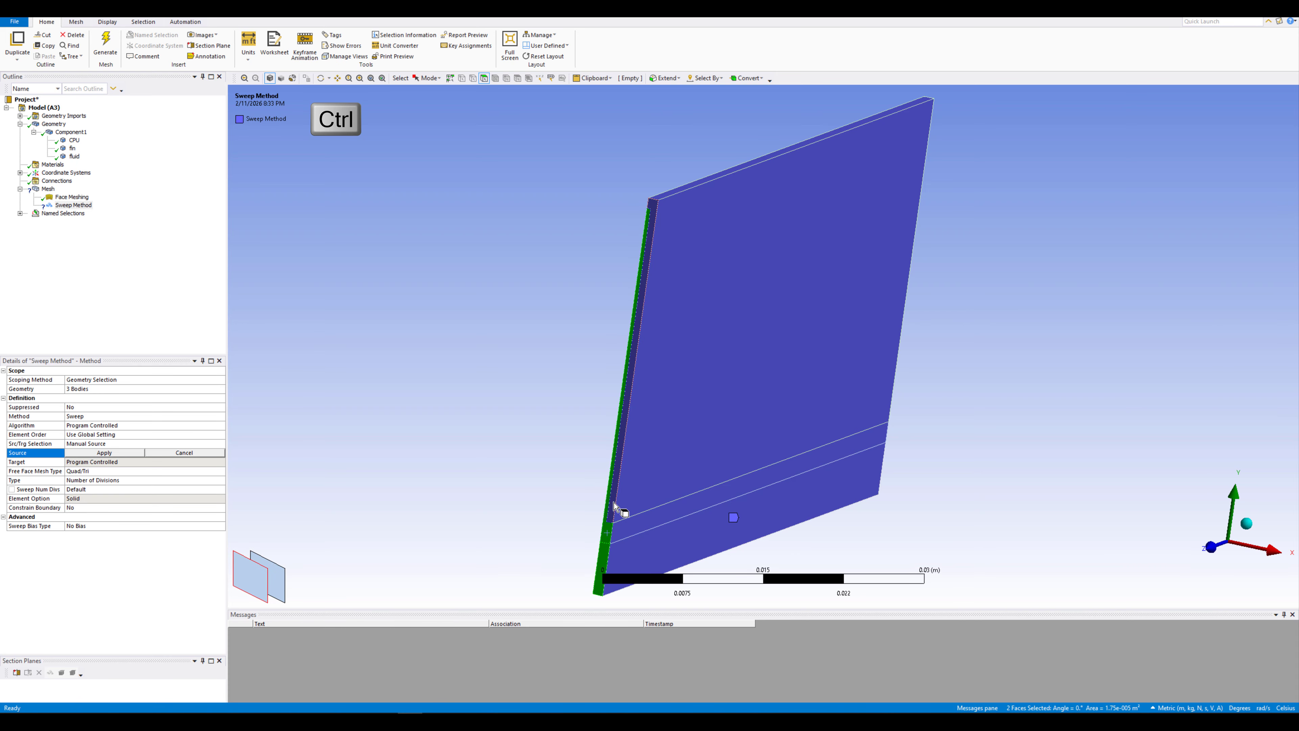
left_click(615, 504, "ctrl")
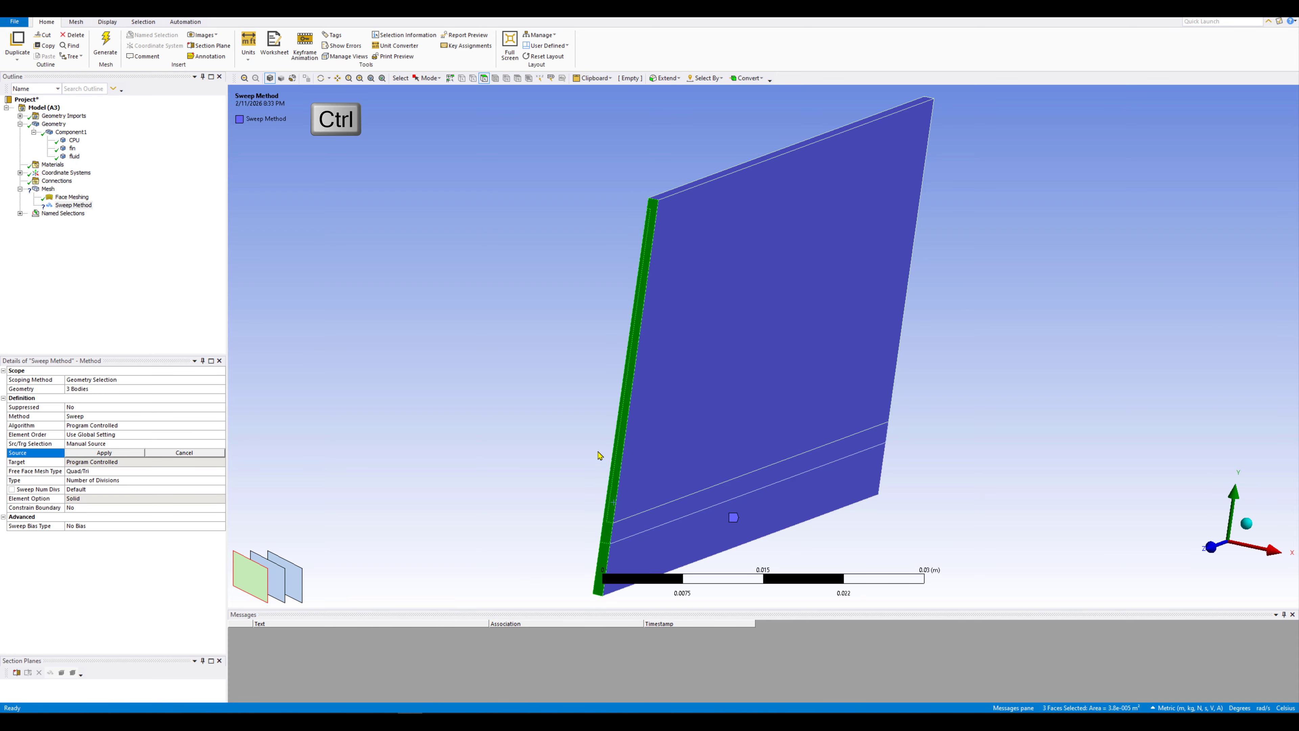
left_click(91, 453)
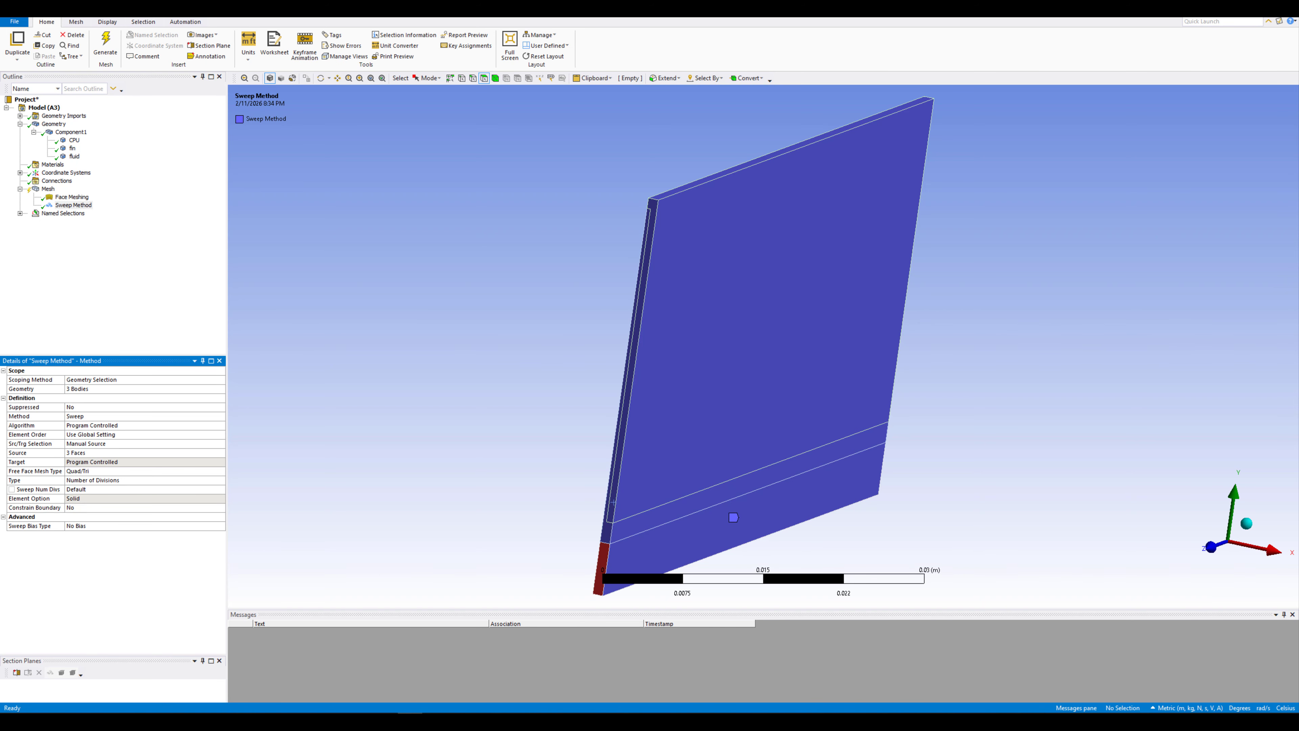
- Switch the sweep type to Element Size and set the sweep element size to 1e-3 m
left_click(242, 351)
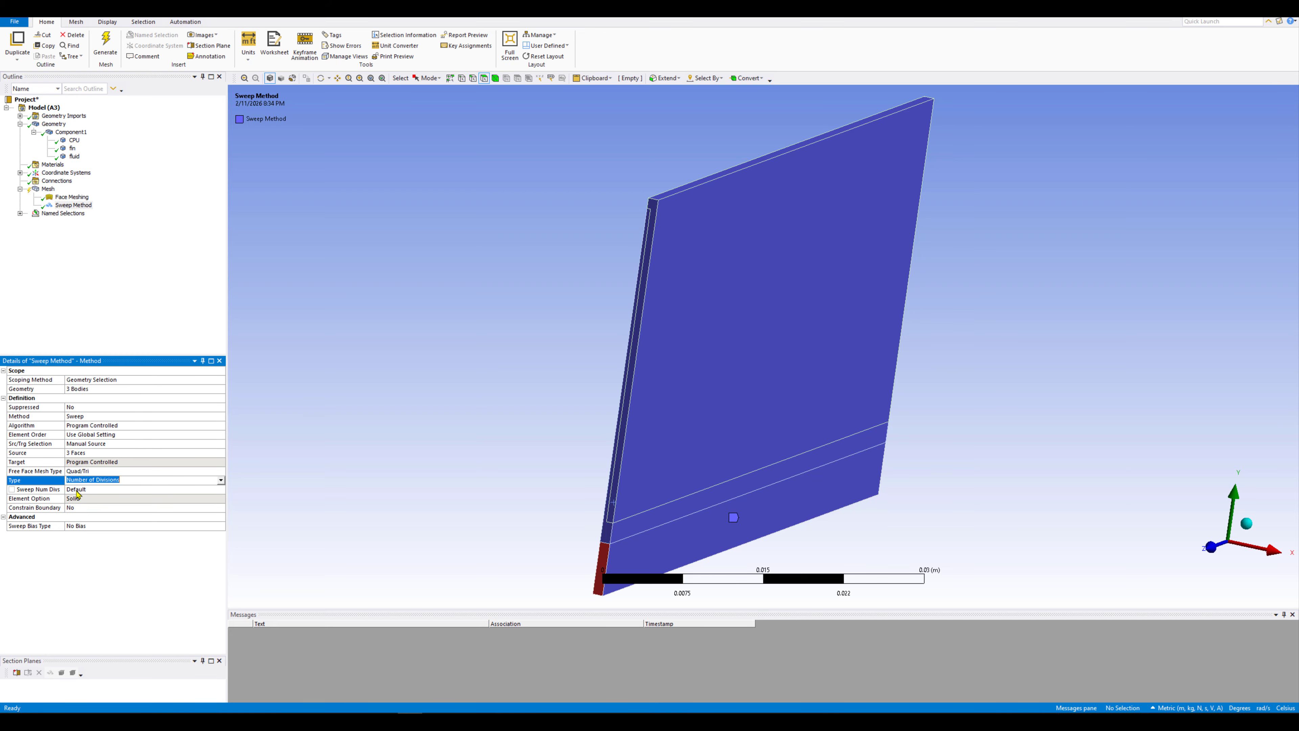
left_click(220, 482)
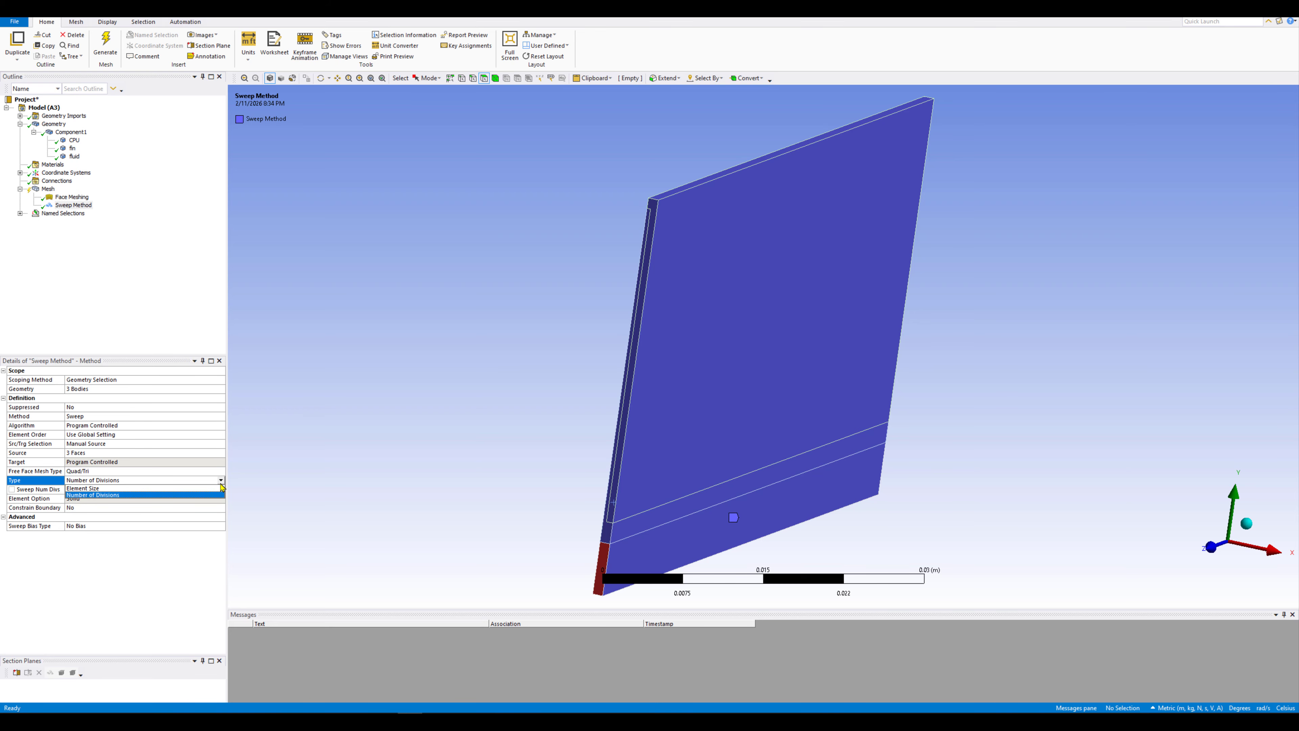
left_click(113, 487)
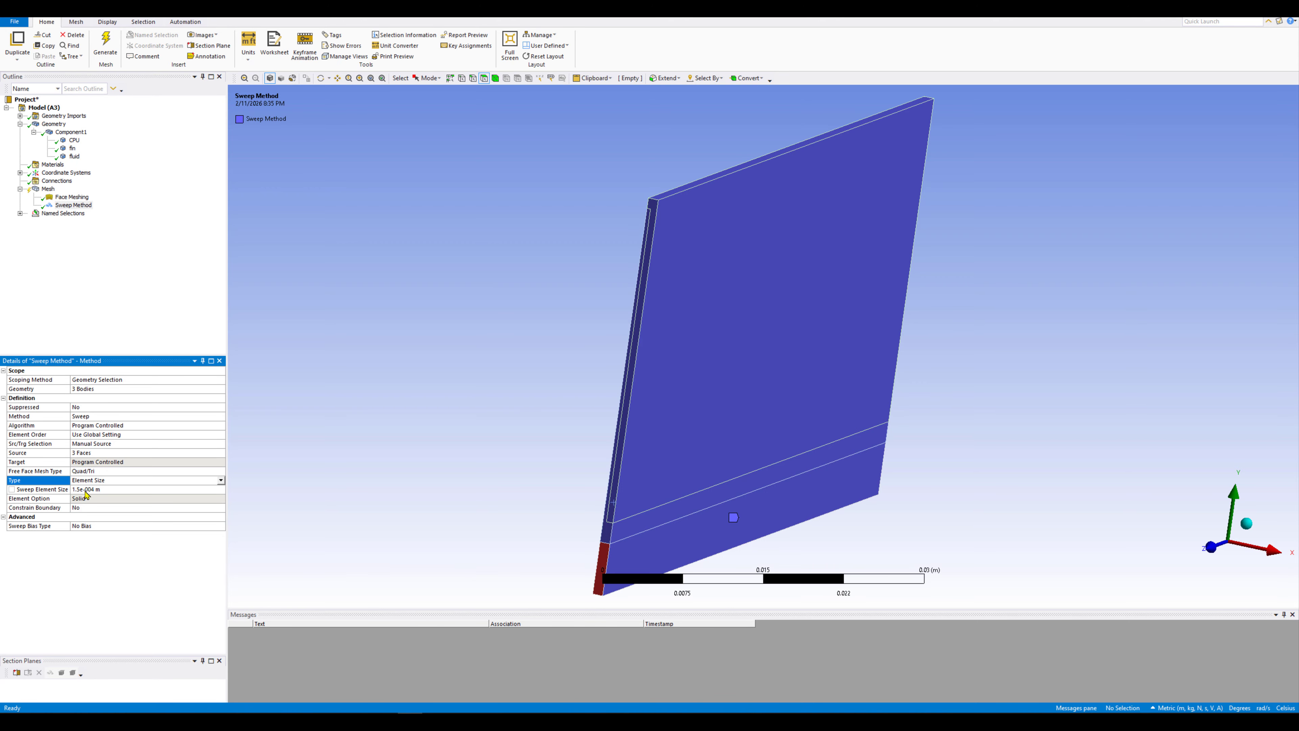
left_click(85, 491)
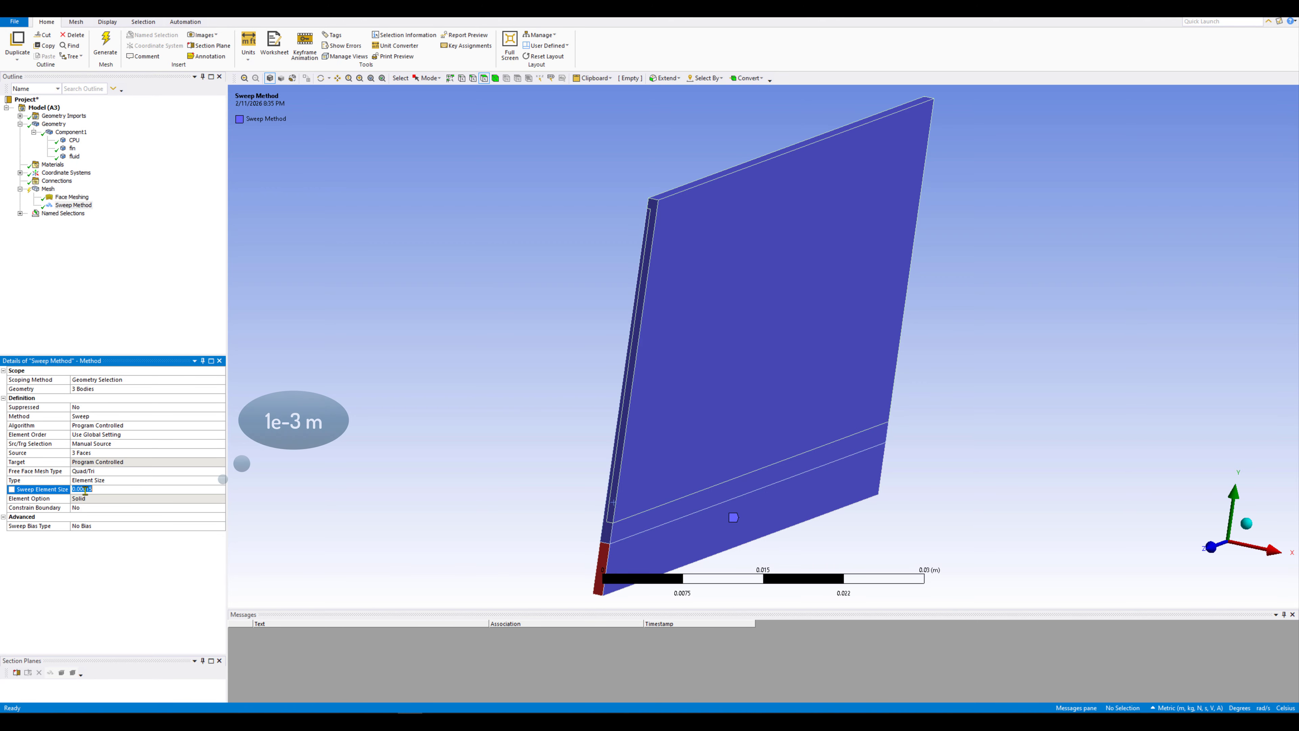
type("1e-3")
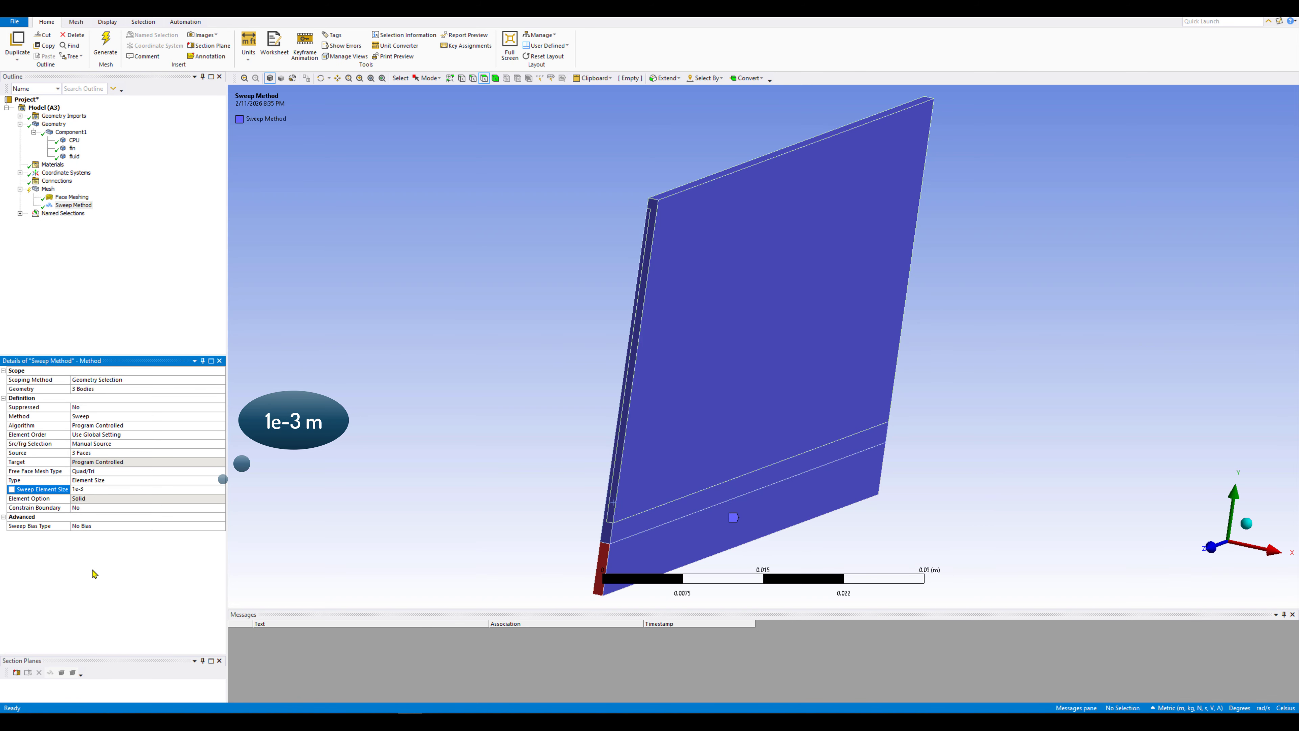
key("Return")
left_click(385, 722)
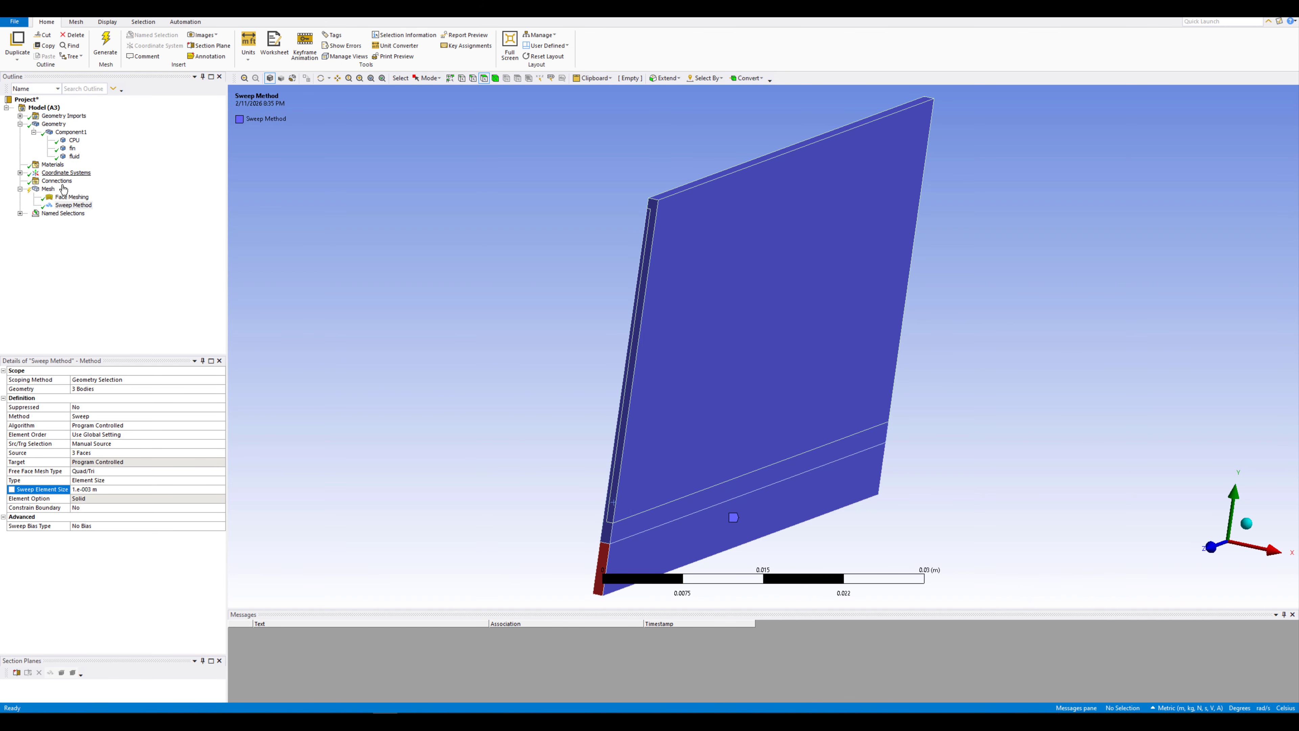
- Generate the mesh and inspect it on the +Z end faces
right_click(53, 190)
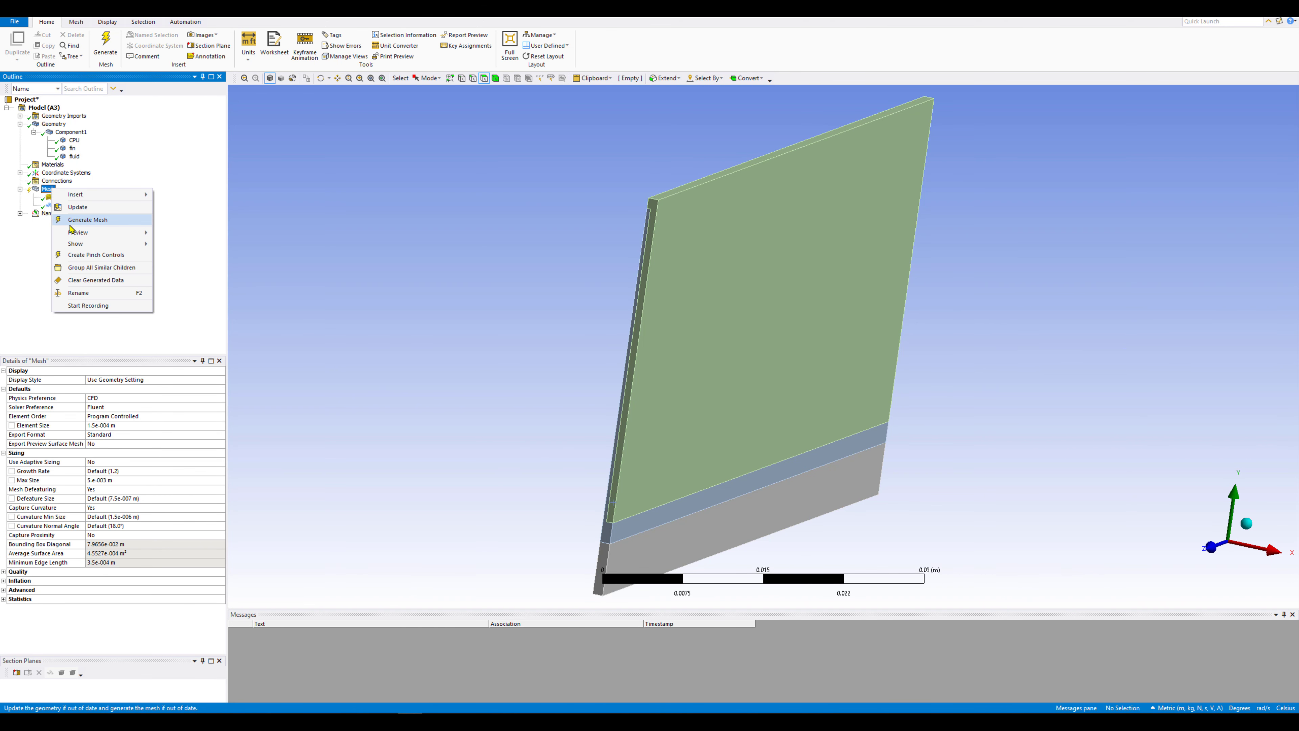
left_click(88, 220)
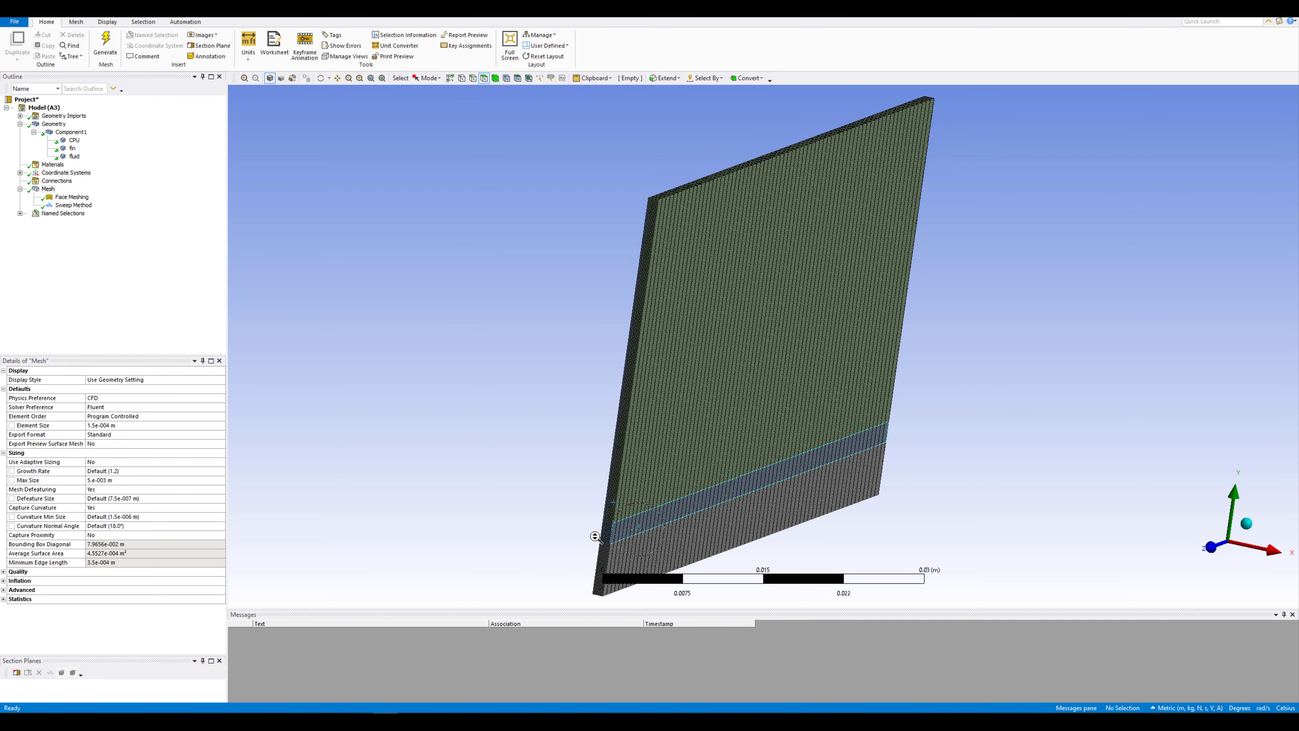
middle_click_drag(595, 537, 525, 540)
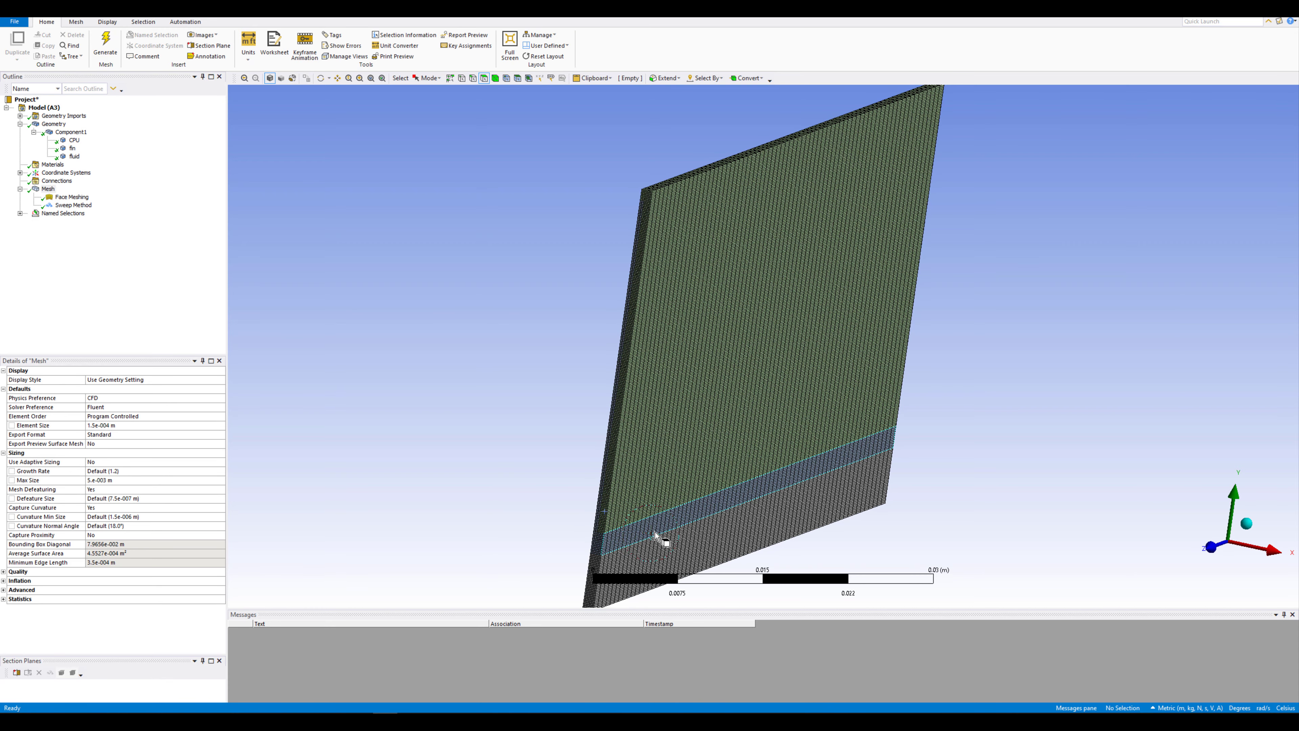
left_click(1208, 551)
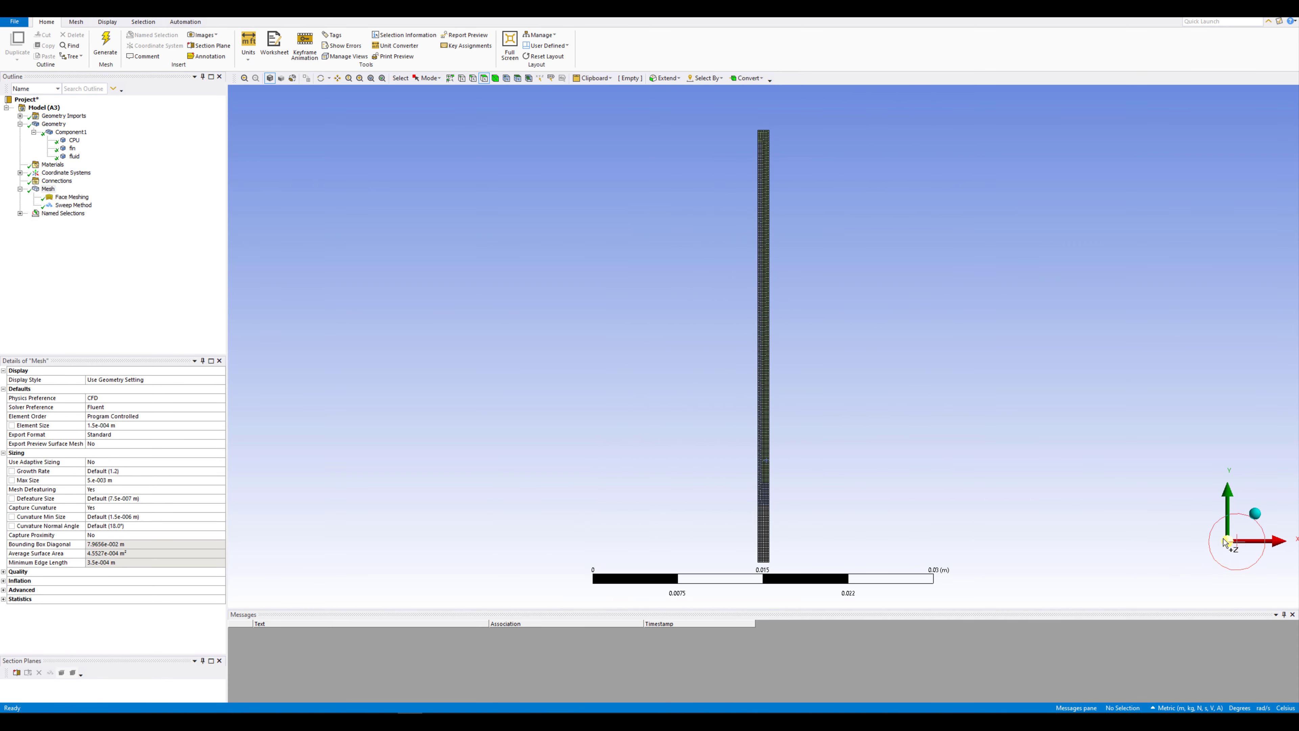
- Examine the mesh on the +Z end faces around the junction of the CPU, fin and fluid bodies
scroll(762, 499, "up", 5)
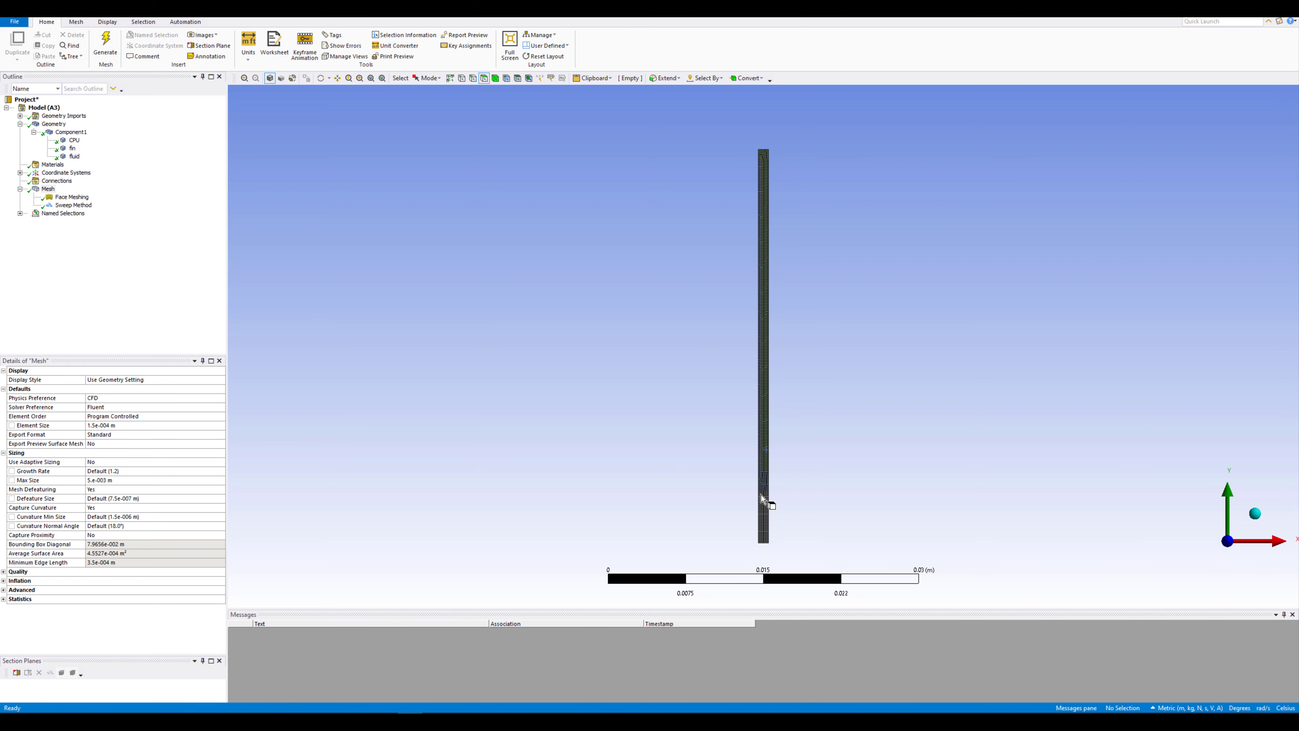
scroll(765, 532, "up", 3)
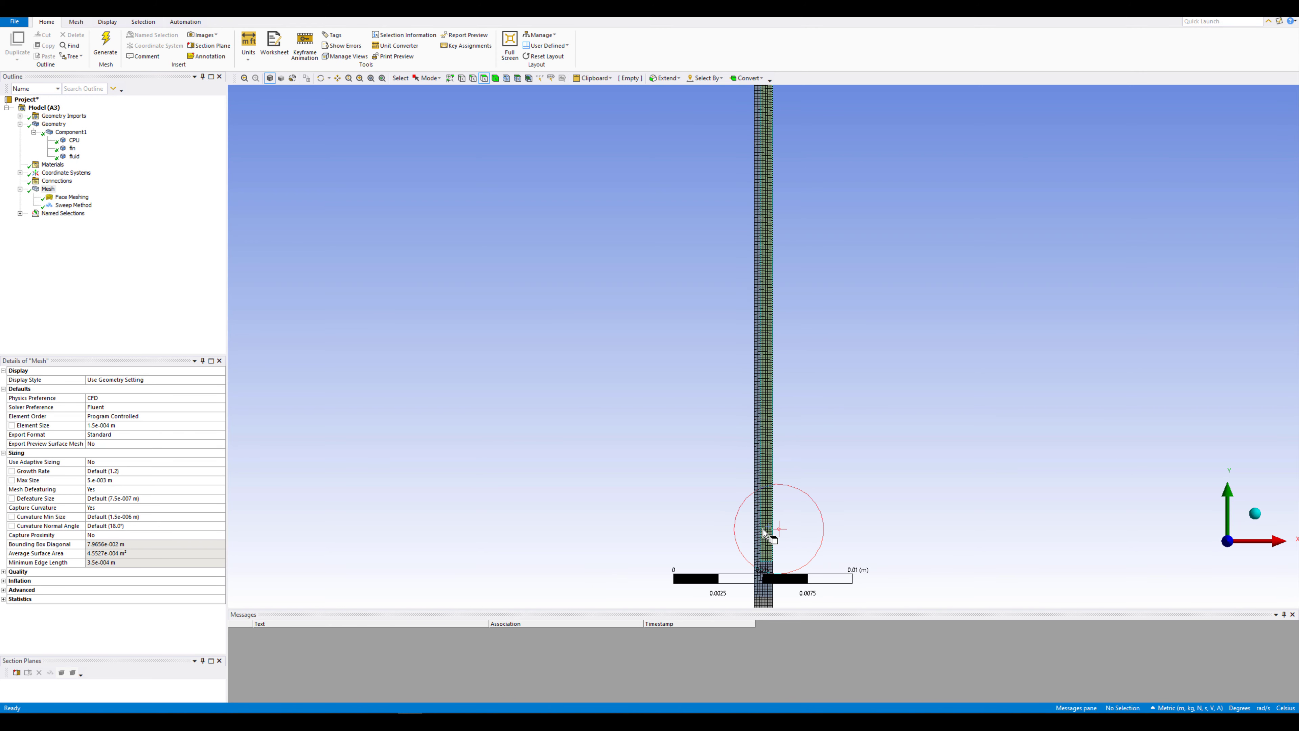
middle_click_drag(778, 522, 762, 244, "ctrl")
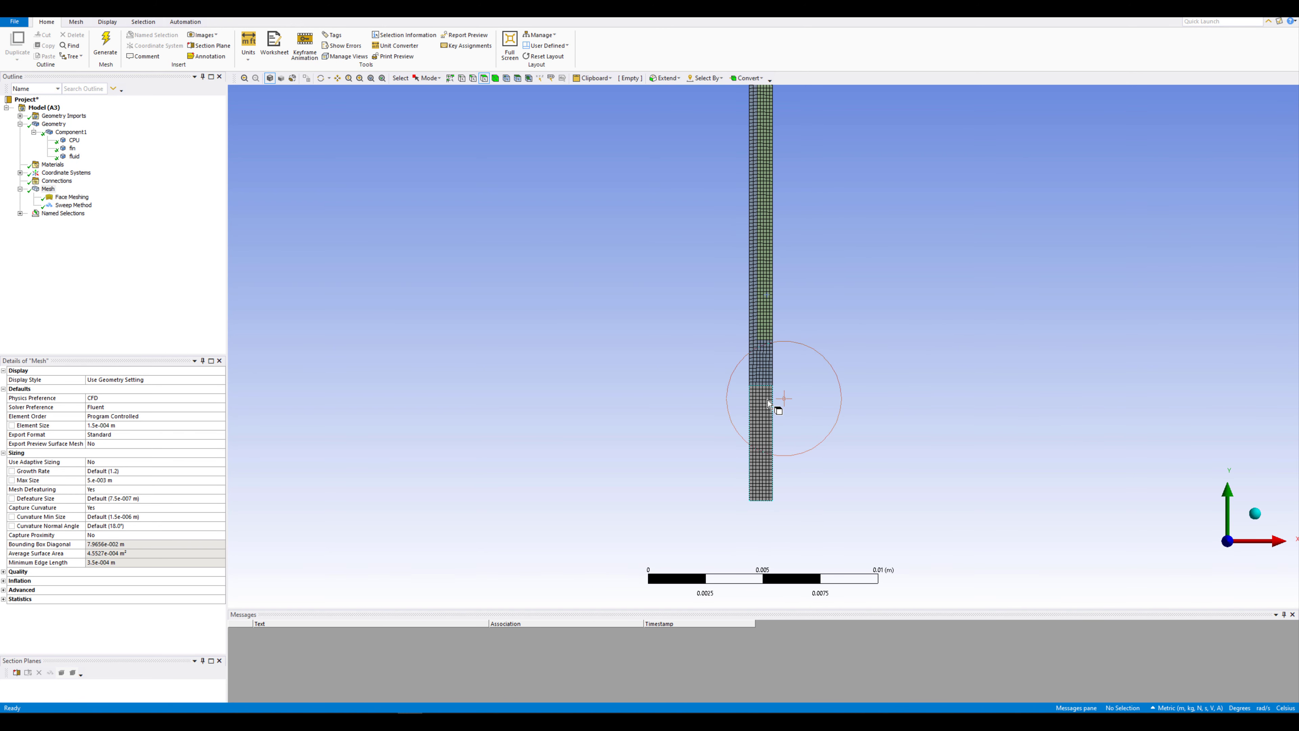
scroll(767, 420, "up", 3)
scroll(764, 420, "up", 3)
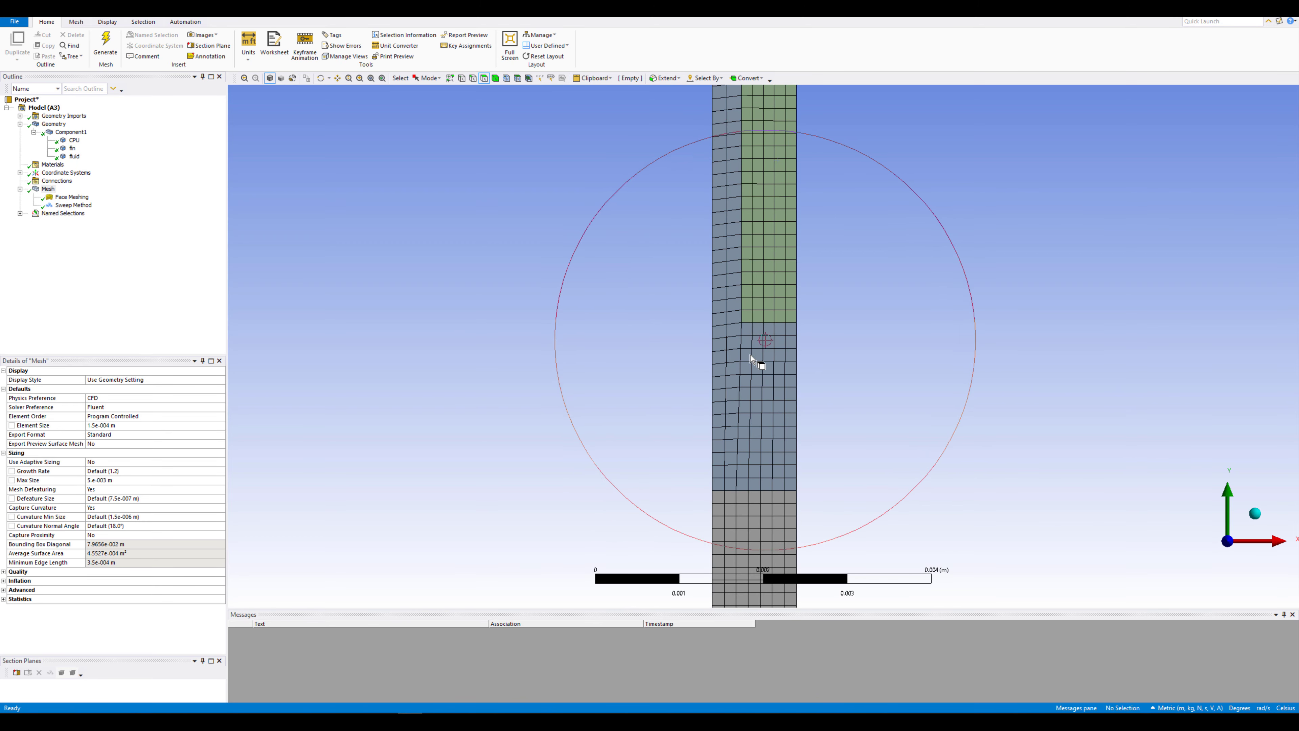
scroll(737, 510, "up", 1)
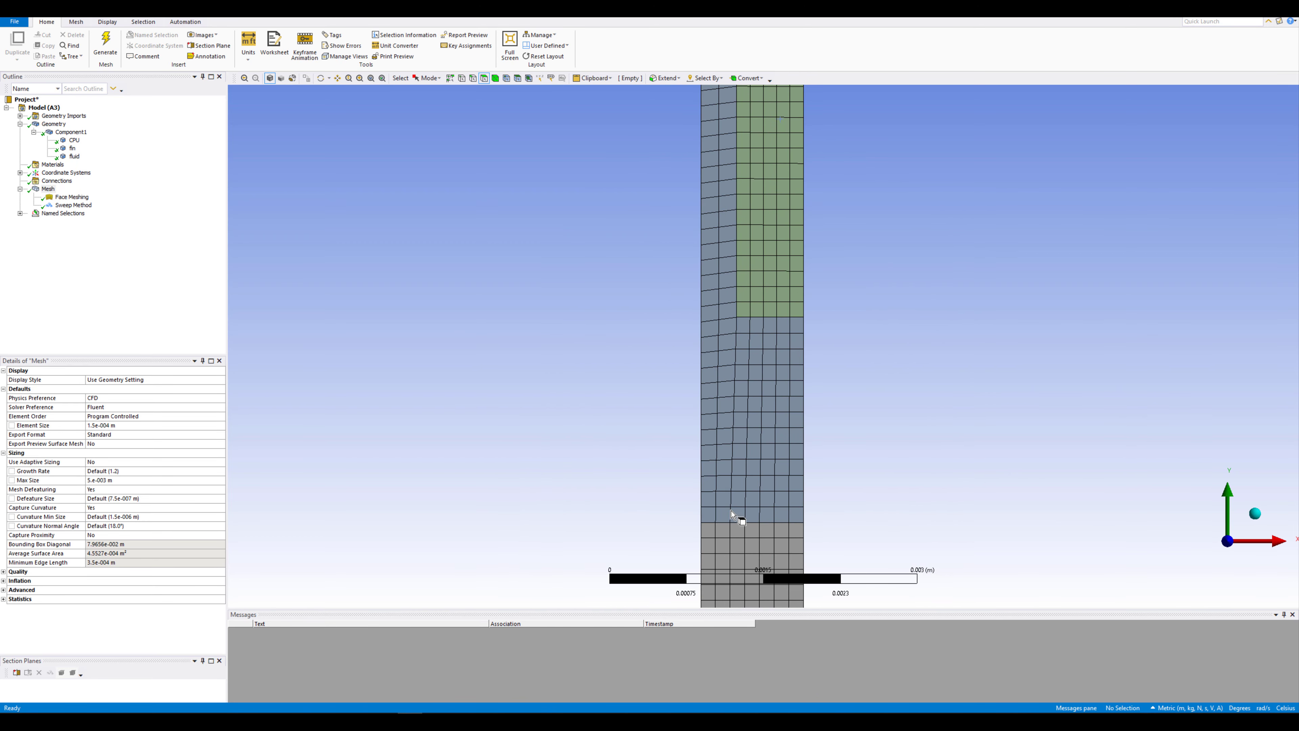
scroll(760, 548, "up", 1)
middle_click_drag(760, 506, 759, 401, "ctrl")
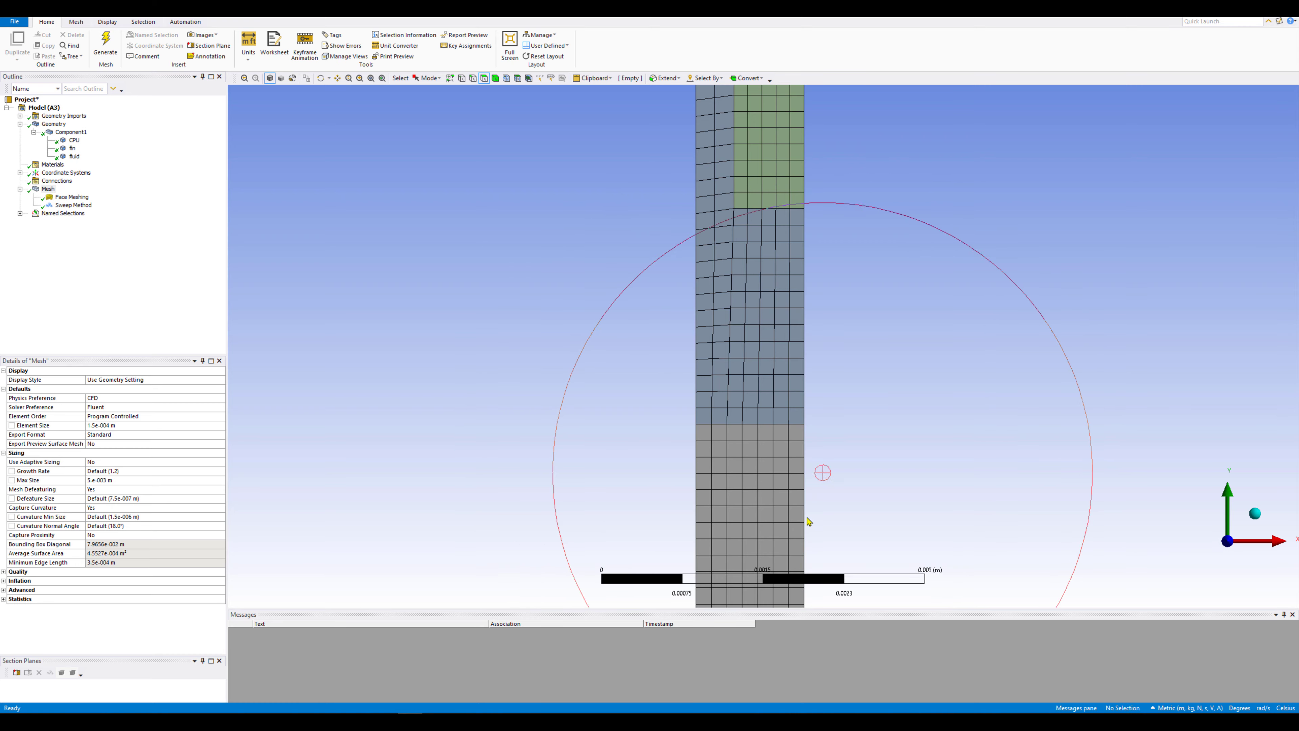
scroll(723, 442, "up", 2)
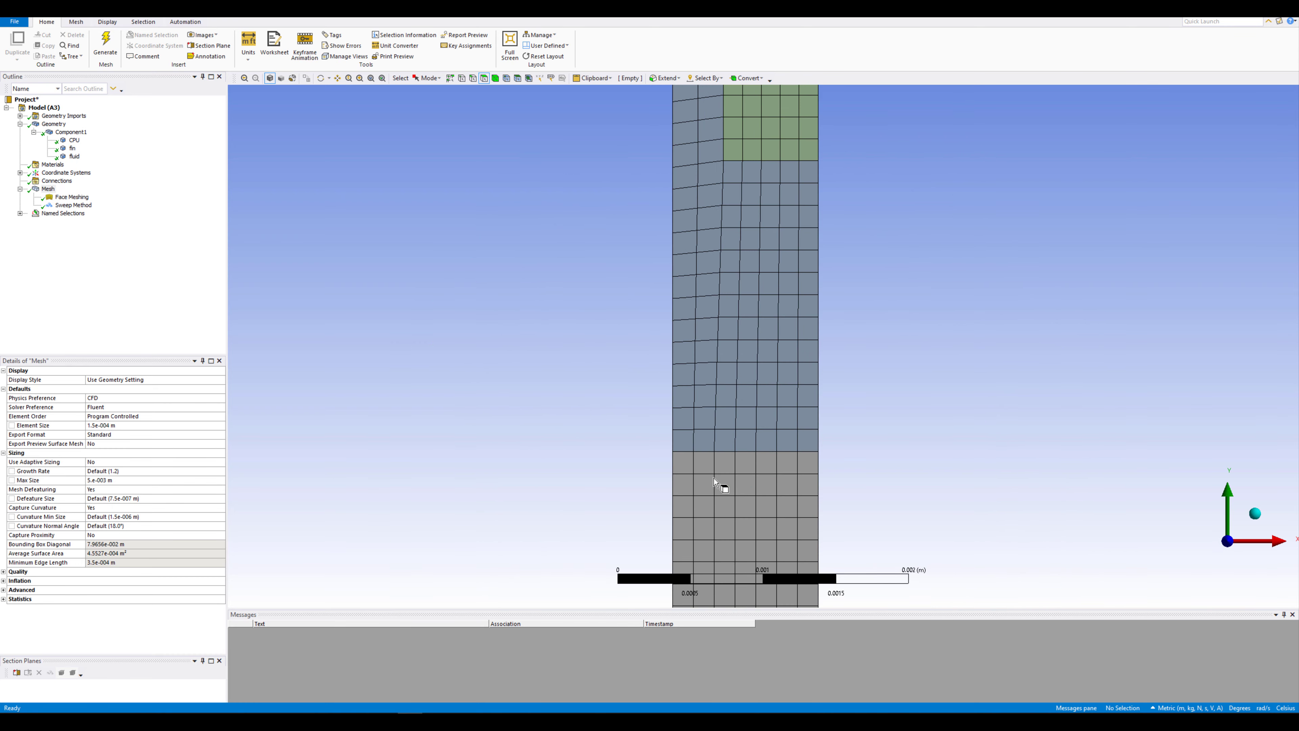
scroll(714, 478, "up", 2)
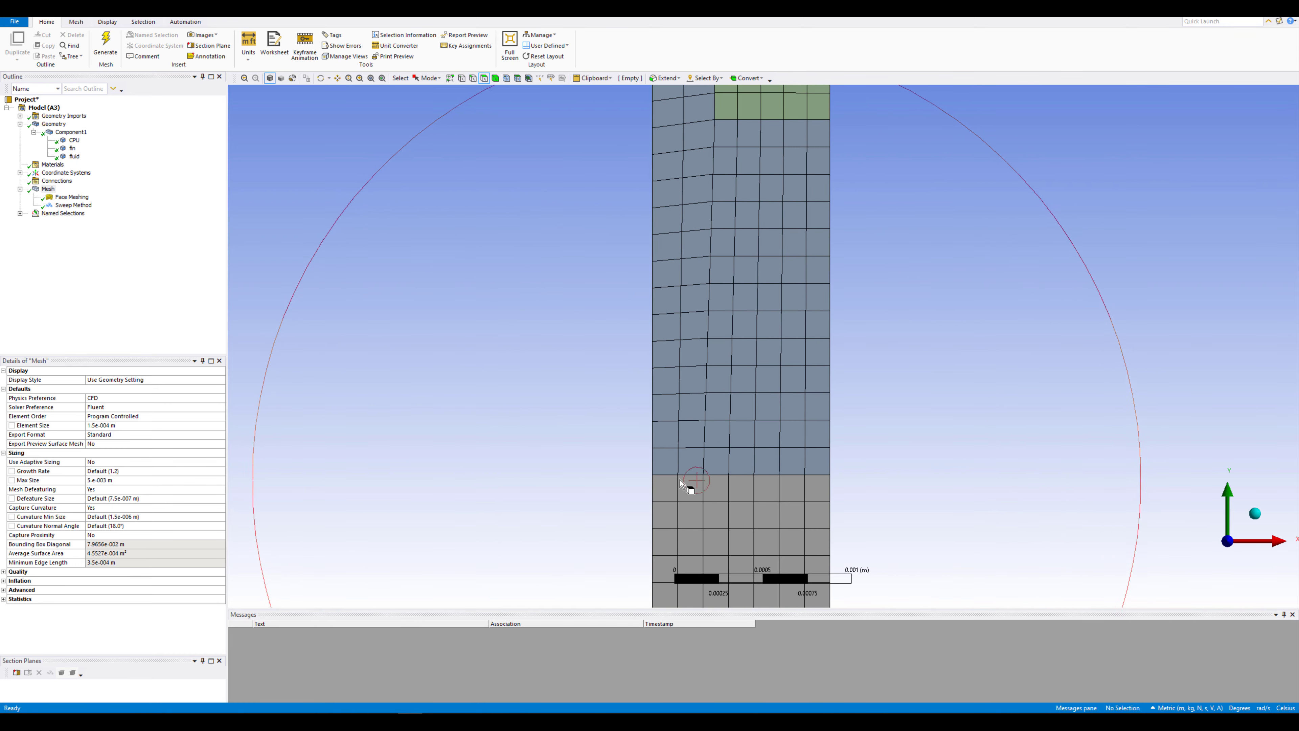
scroll(732, 341, "up", 1)
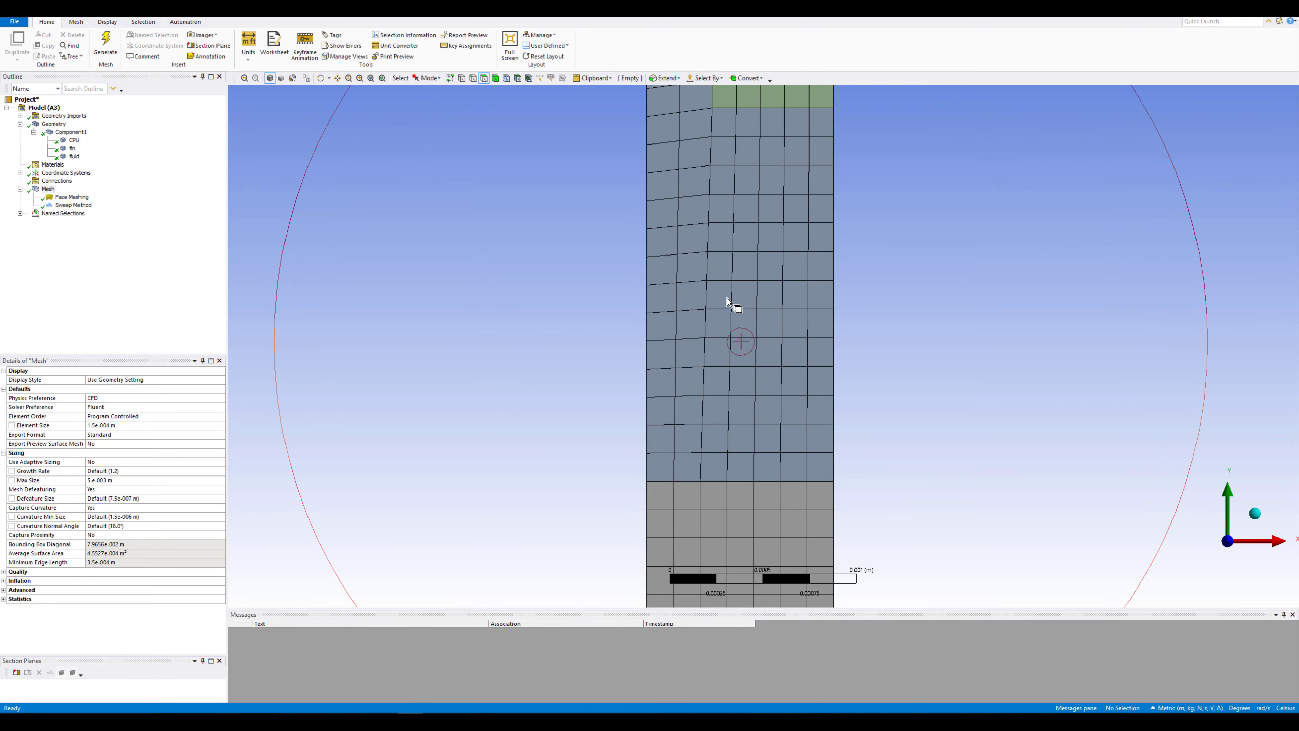
scroll(732, 287, "down", 3)
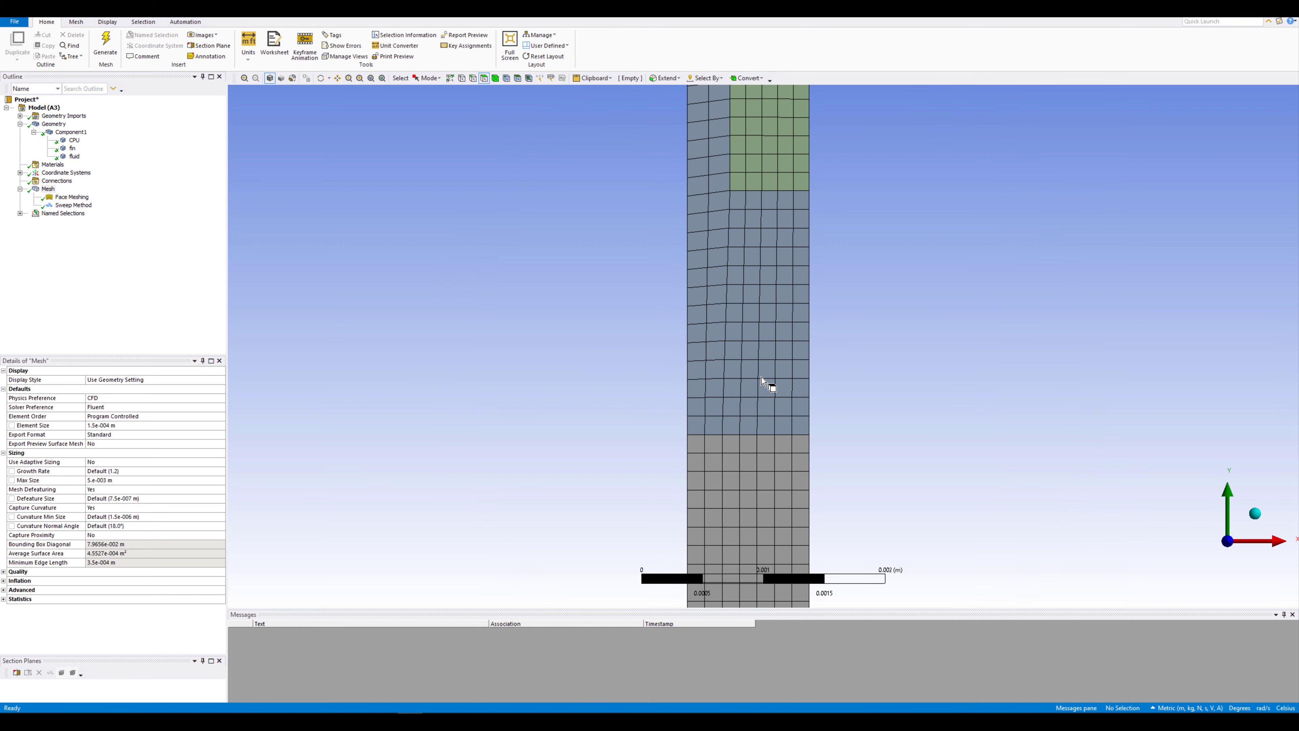
scroll(782, 387, "down", 4)
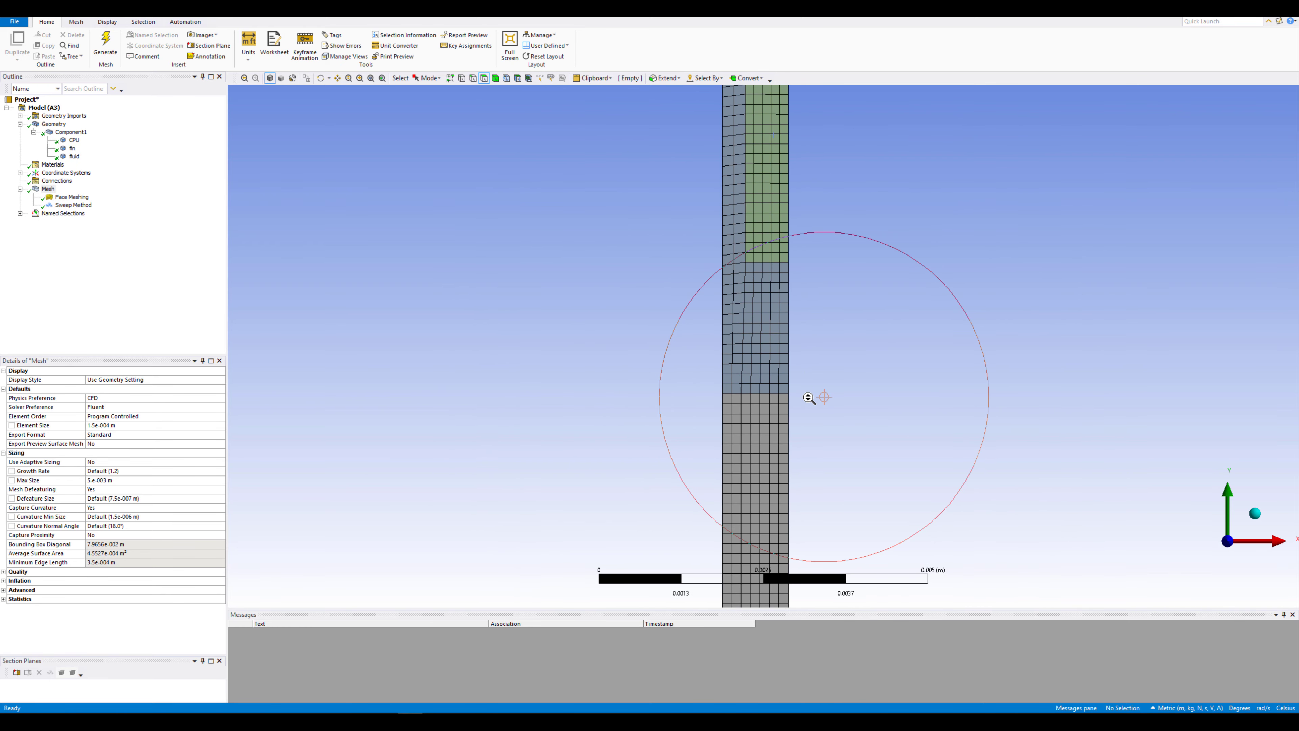
scroll(809, 397, "down", 3)
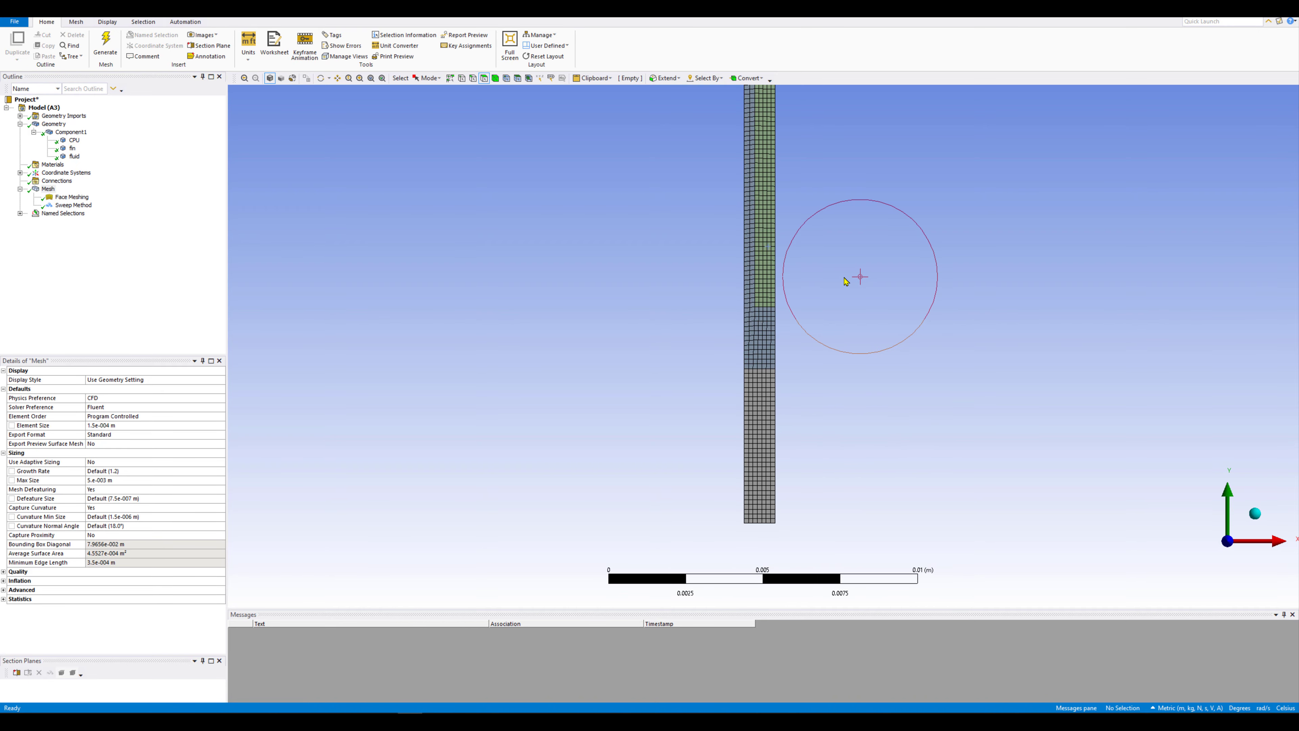
- Examine the swept mesh along the long side faces of the CPU, fin and fluid bodies
middle_click_drag(858, 404, 365, 455)
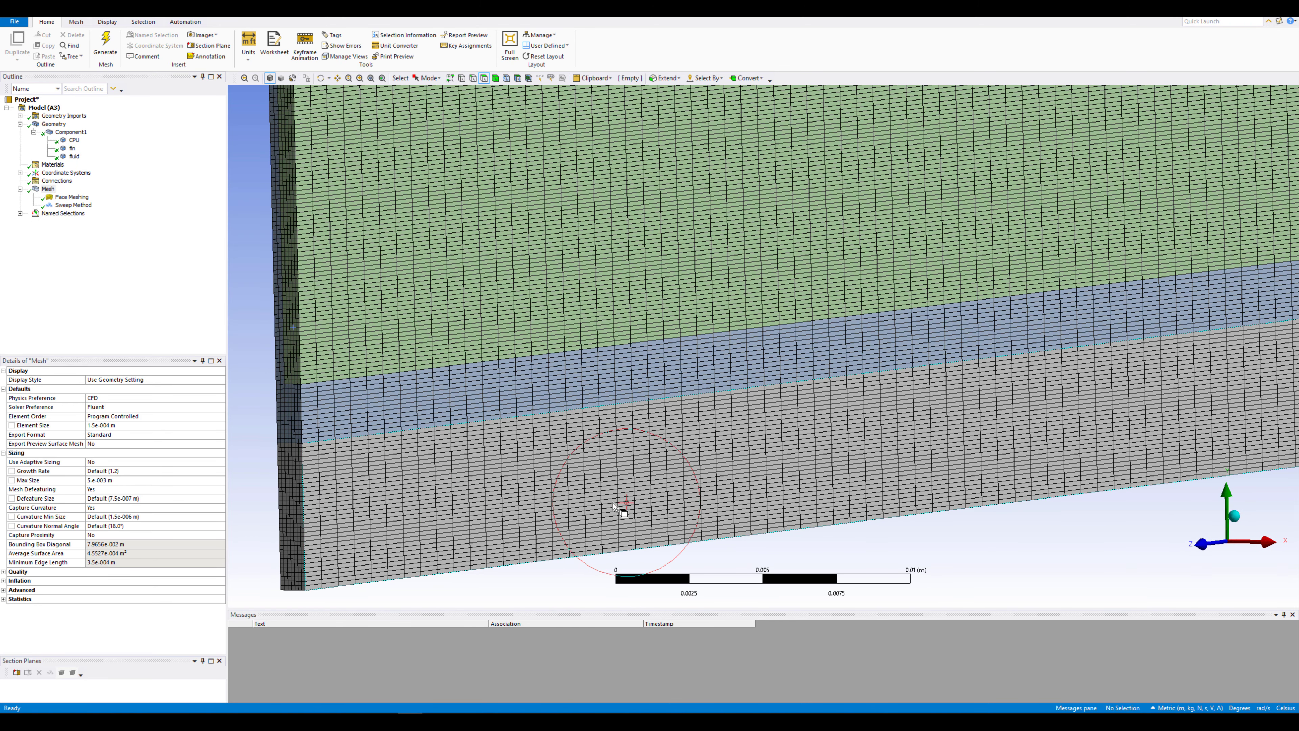
scroll(616, 503, "up", 3)
scroll(616, 504, "down", 5)
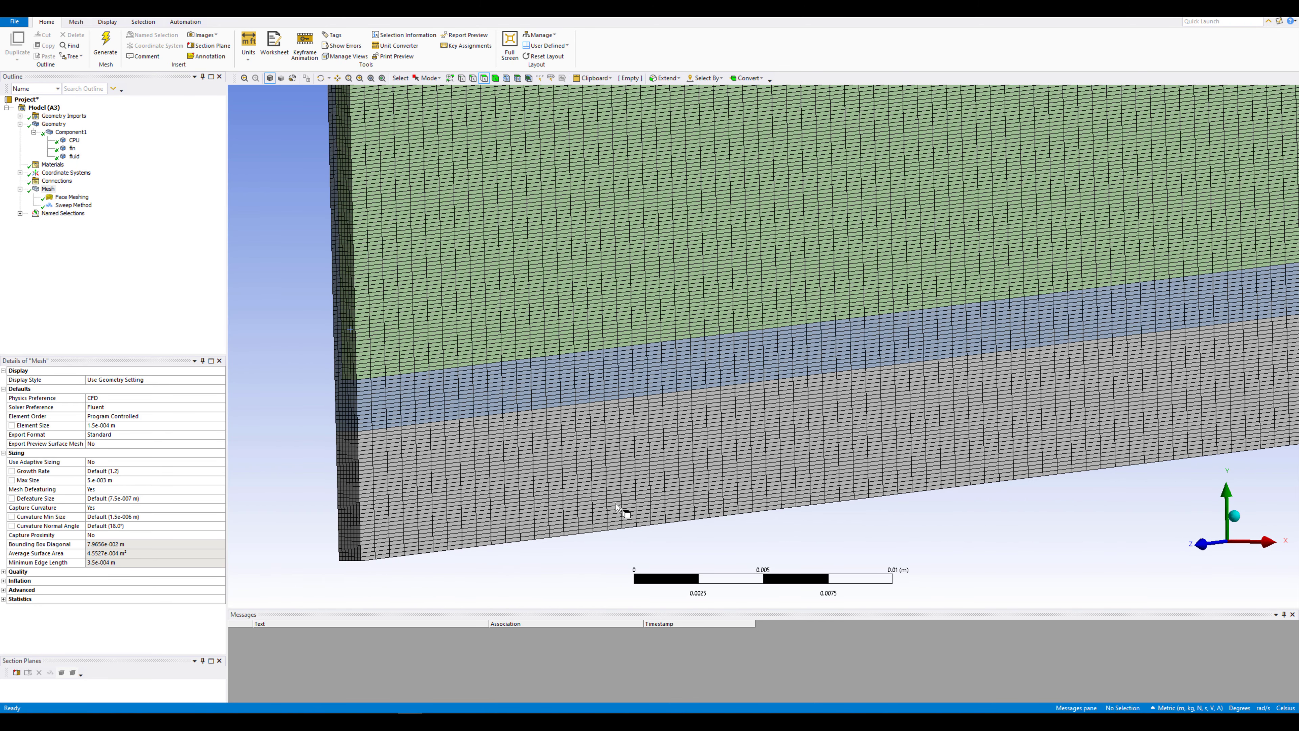
middle_click_drag(531, 453, 514, 446)
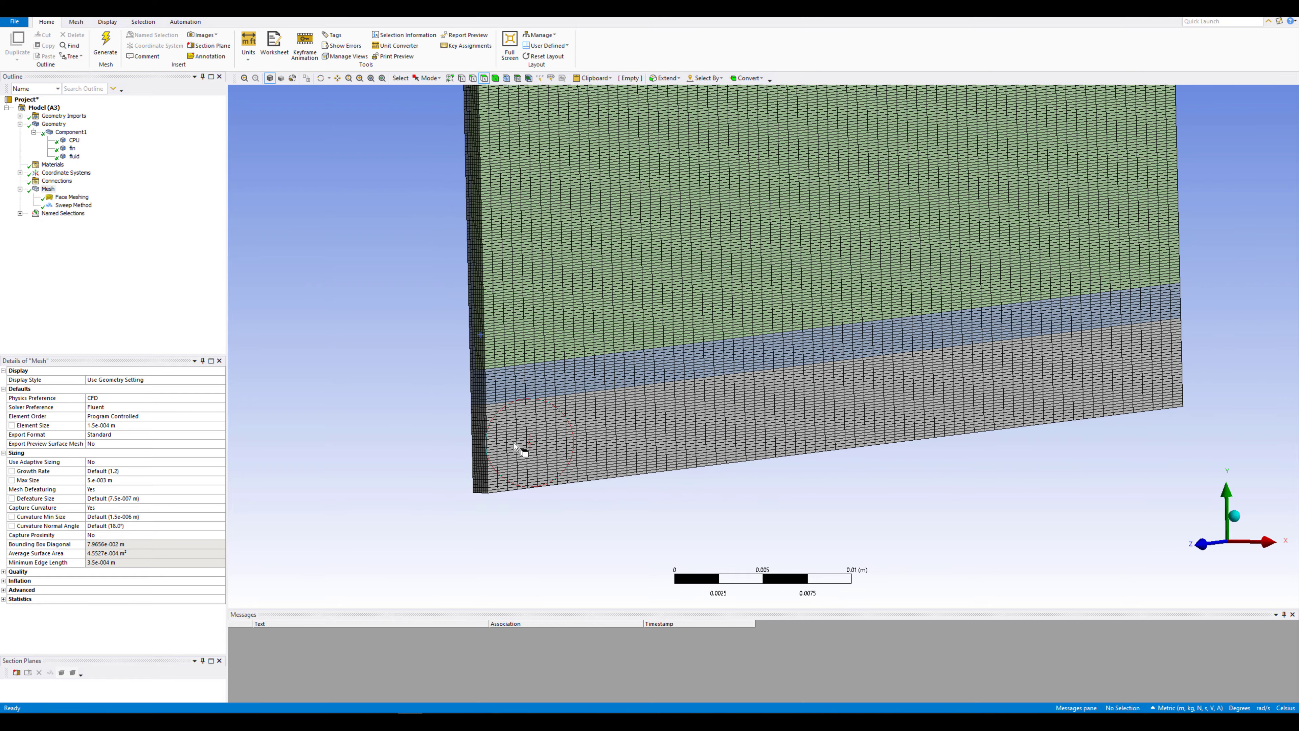
scroll(516, 435, "down", 1)
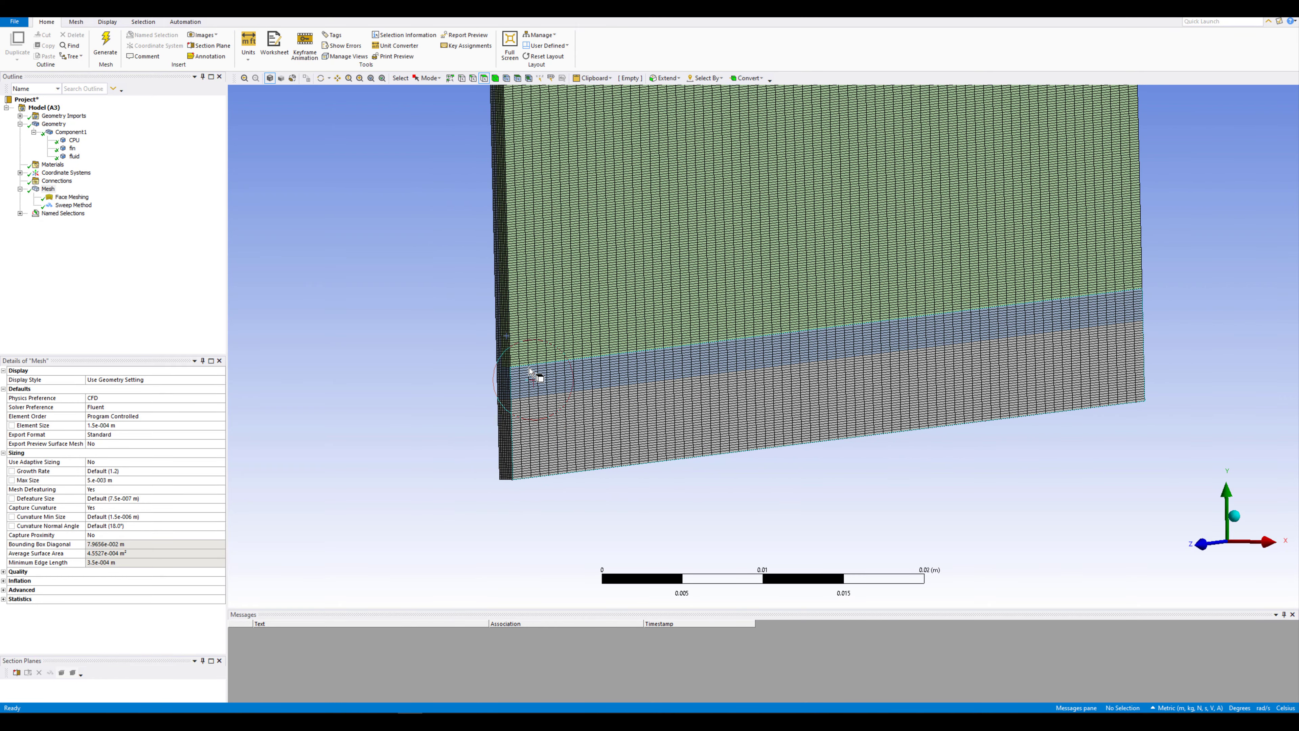
scroll(566, 378, "up", 2)
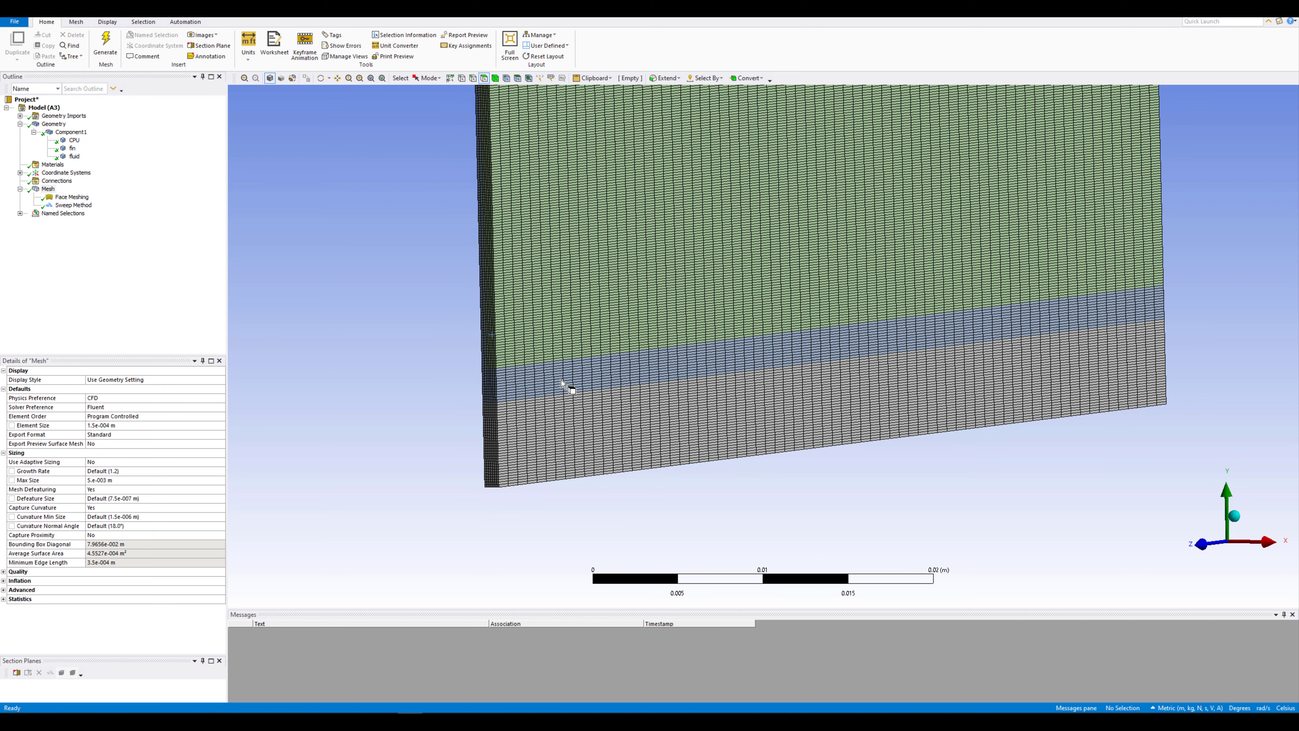
scroll(563, 382, "down", 1)
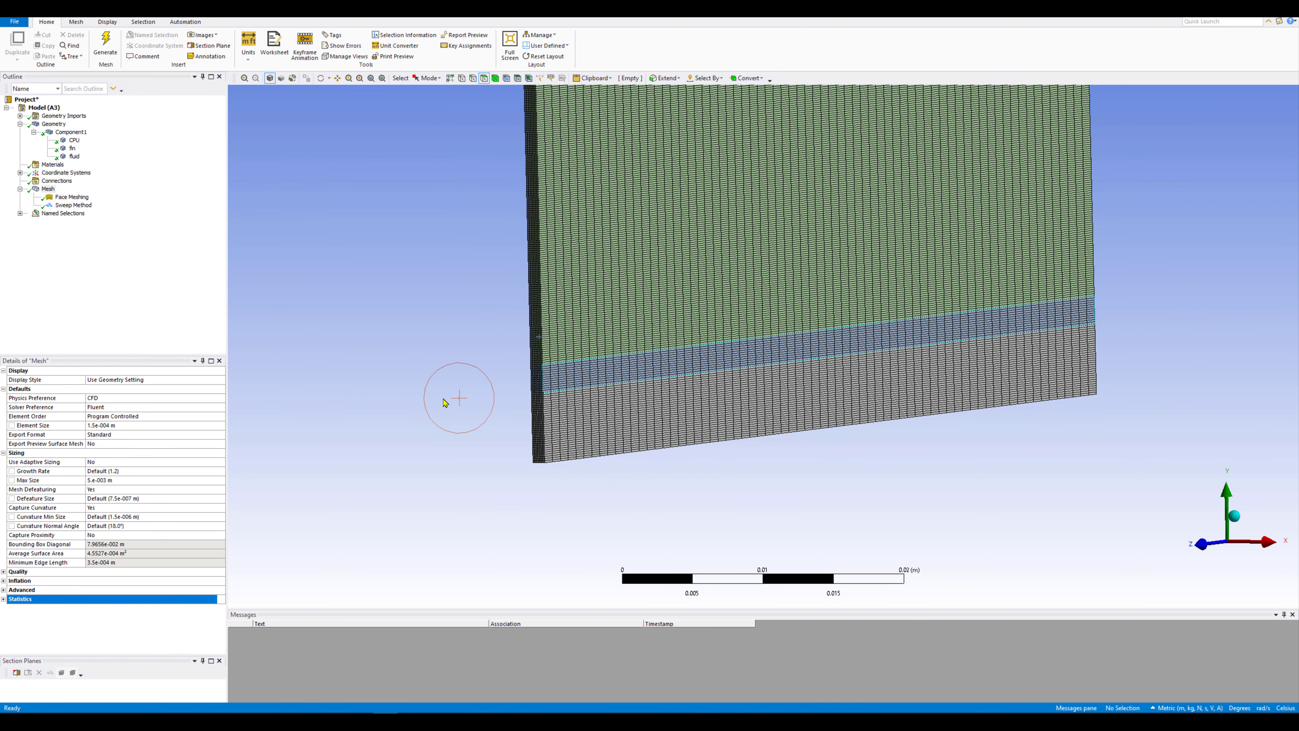
scroll(445, 400, "up", 1)
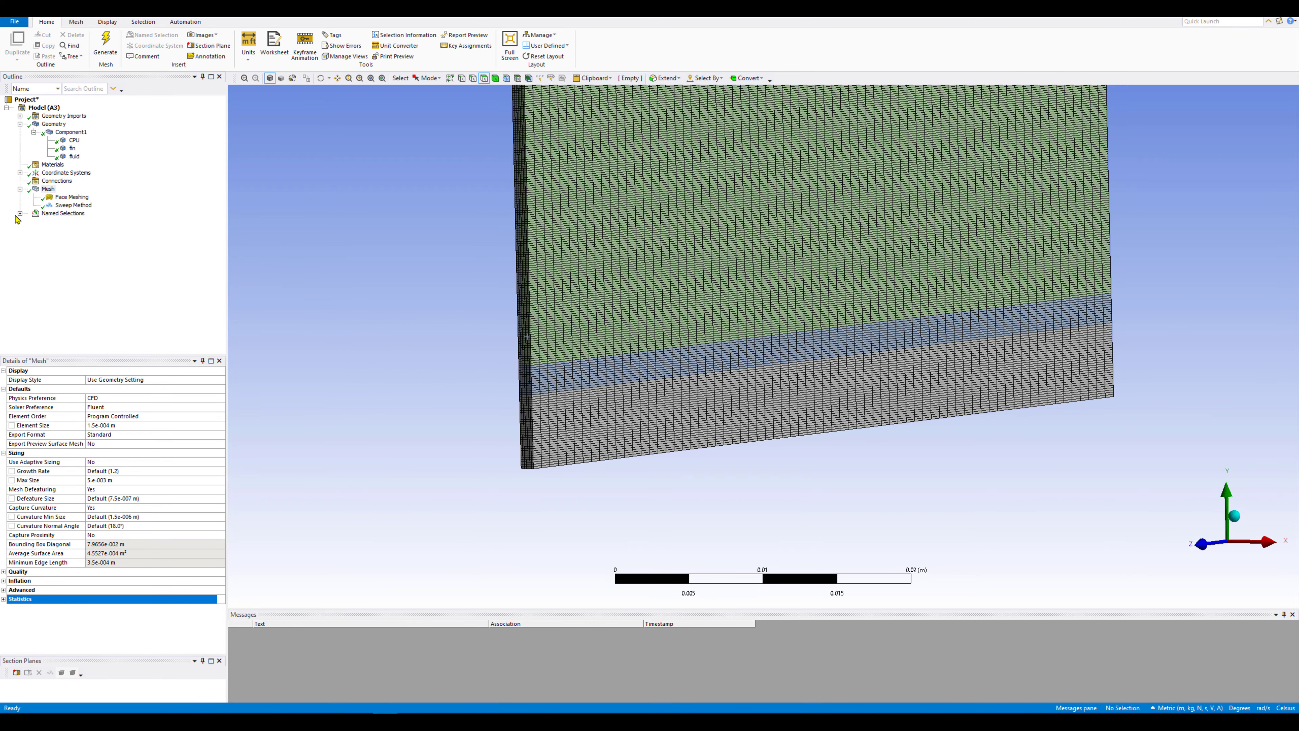
scroll(484, 395, "up", 3)
scroll(477, 386, "down", 4)
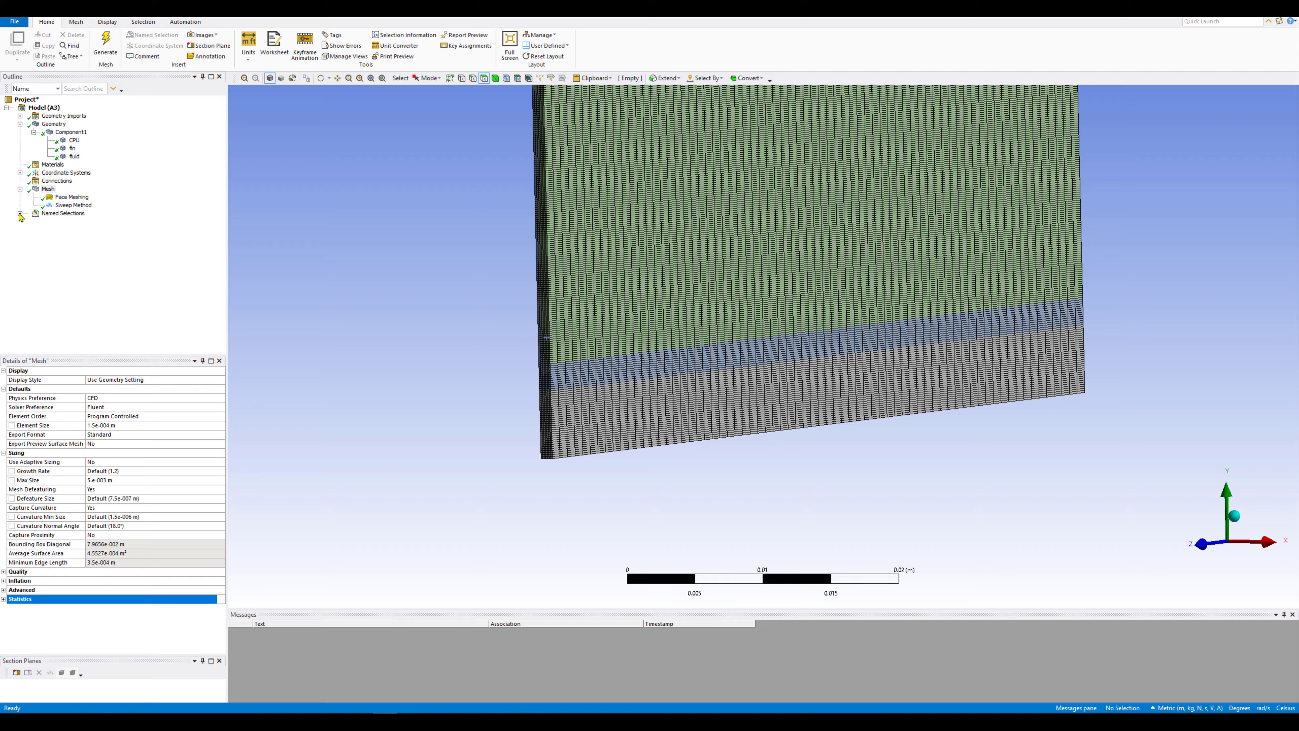
- Display the Named Selections on the unmeshed geometry in an isometric view with the whole model fitted
left_click(20, 213)
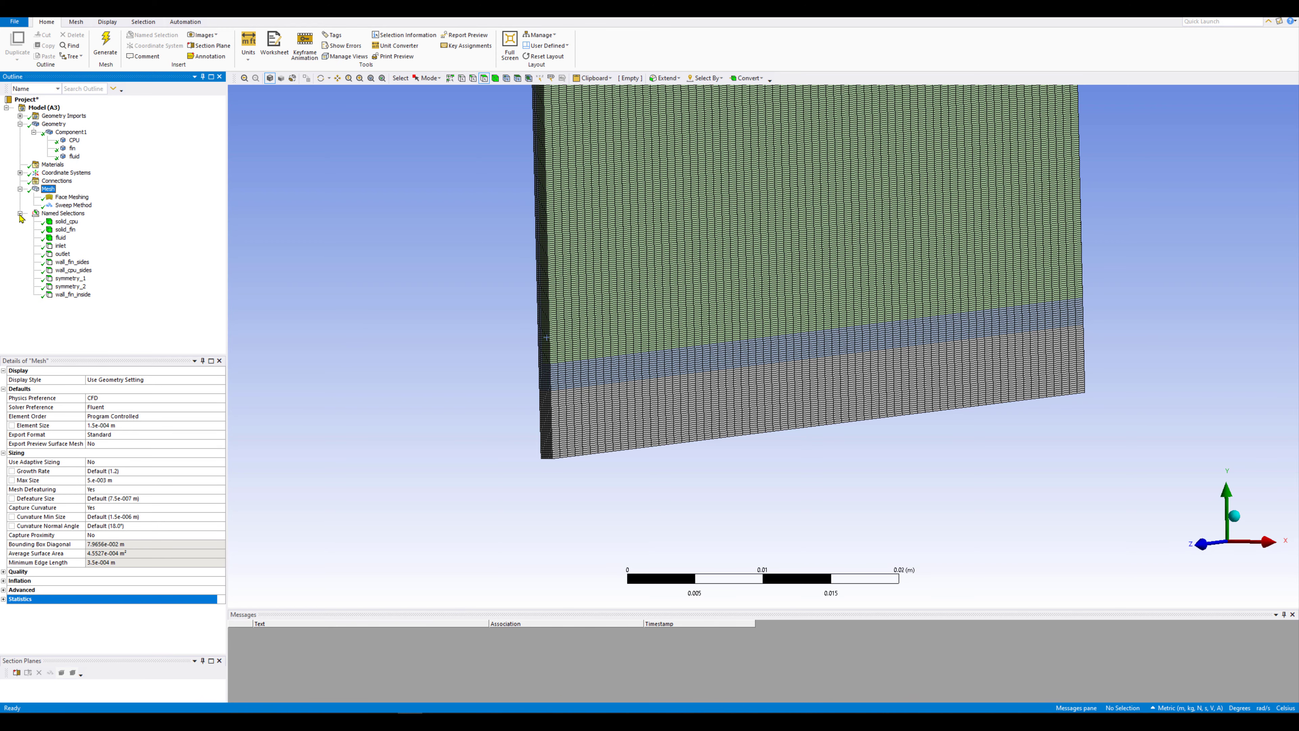
left_click(20, 214)
left_click(63, 213)
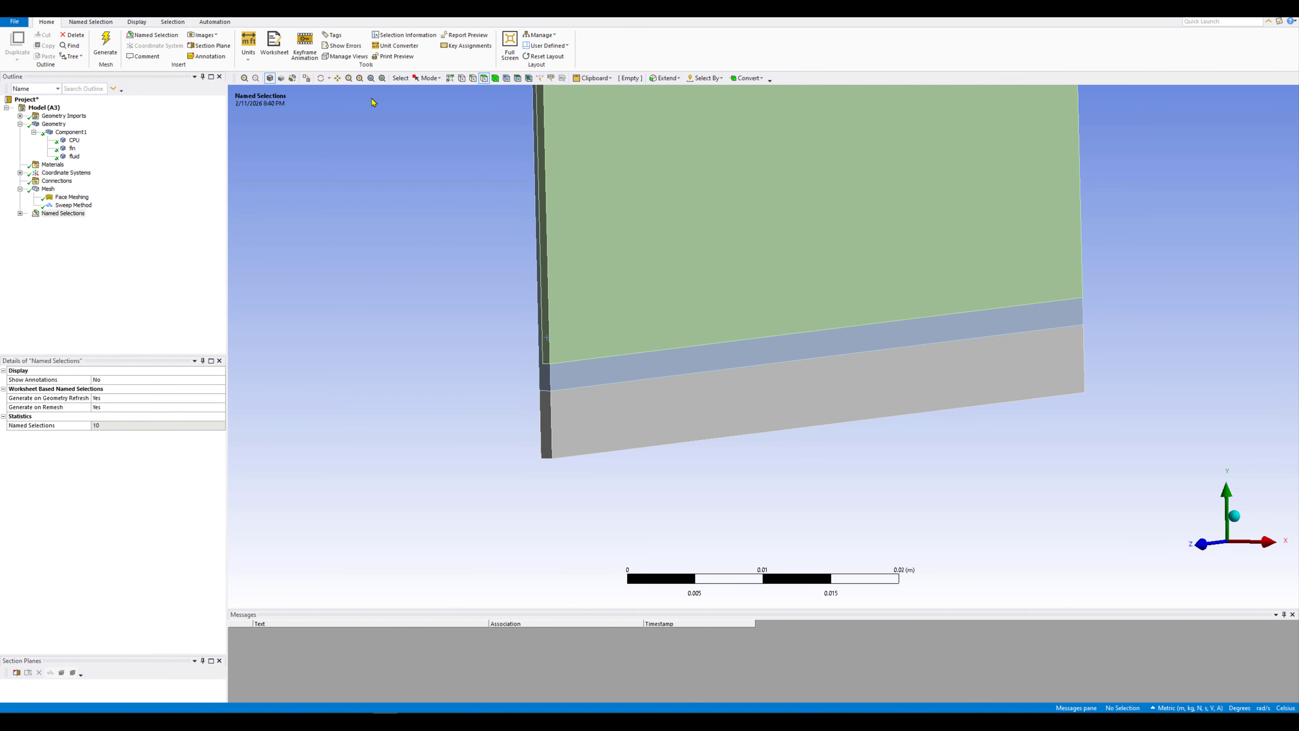
left_click(372, 79)
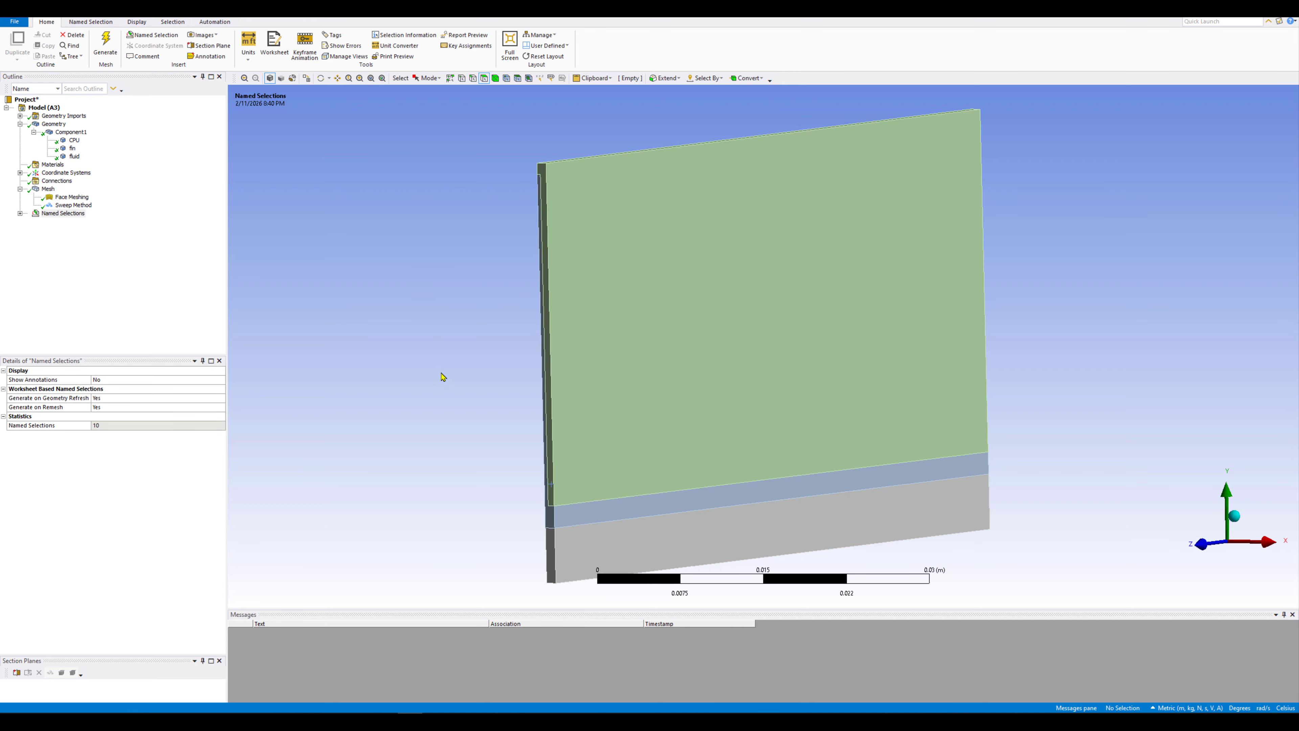
middle_click_drag(444, 374, 487, 404)
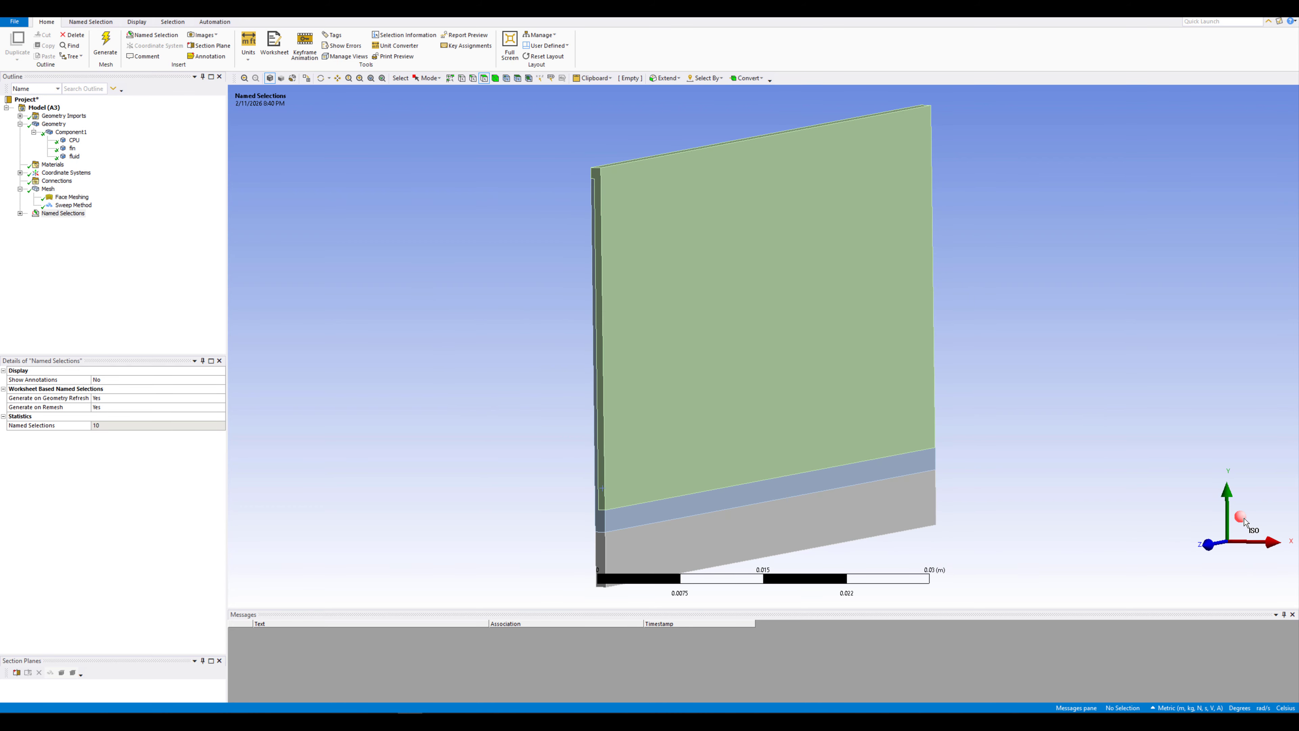
left_click(1243, 518)
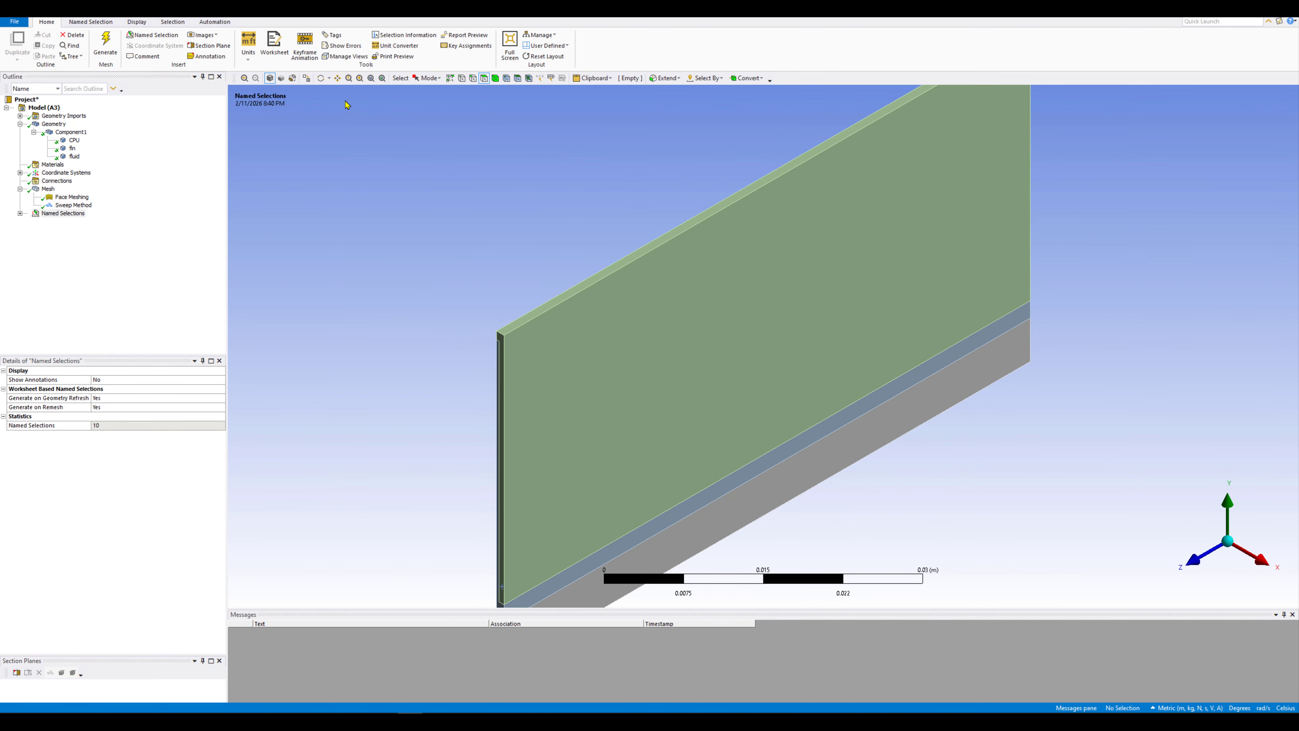
left_click(372, 79)
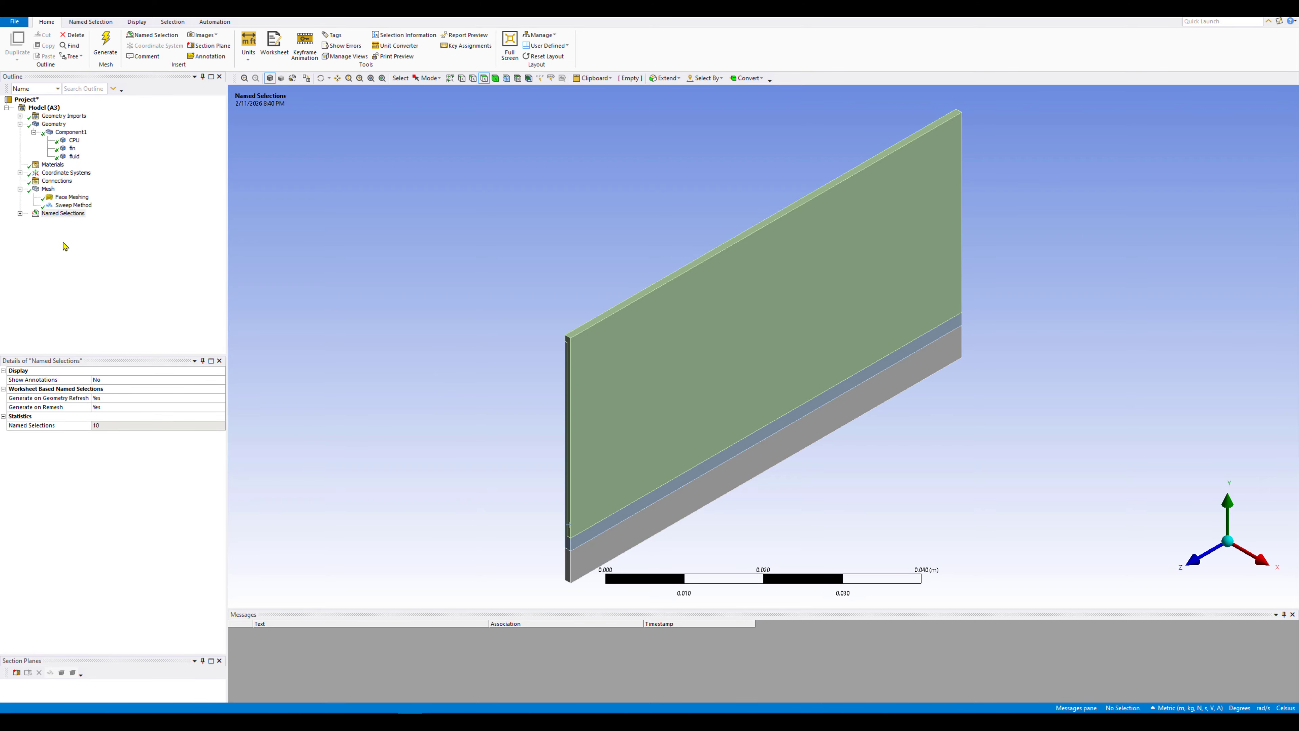
- Review the body named selections solid_cpu, solid_fin and fluid on the model
left_click(19, 214)
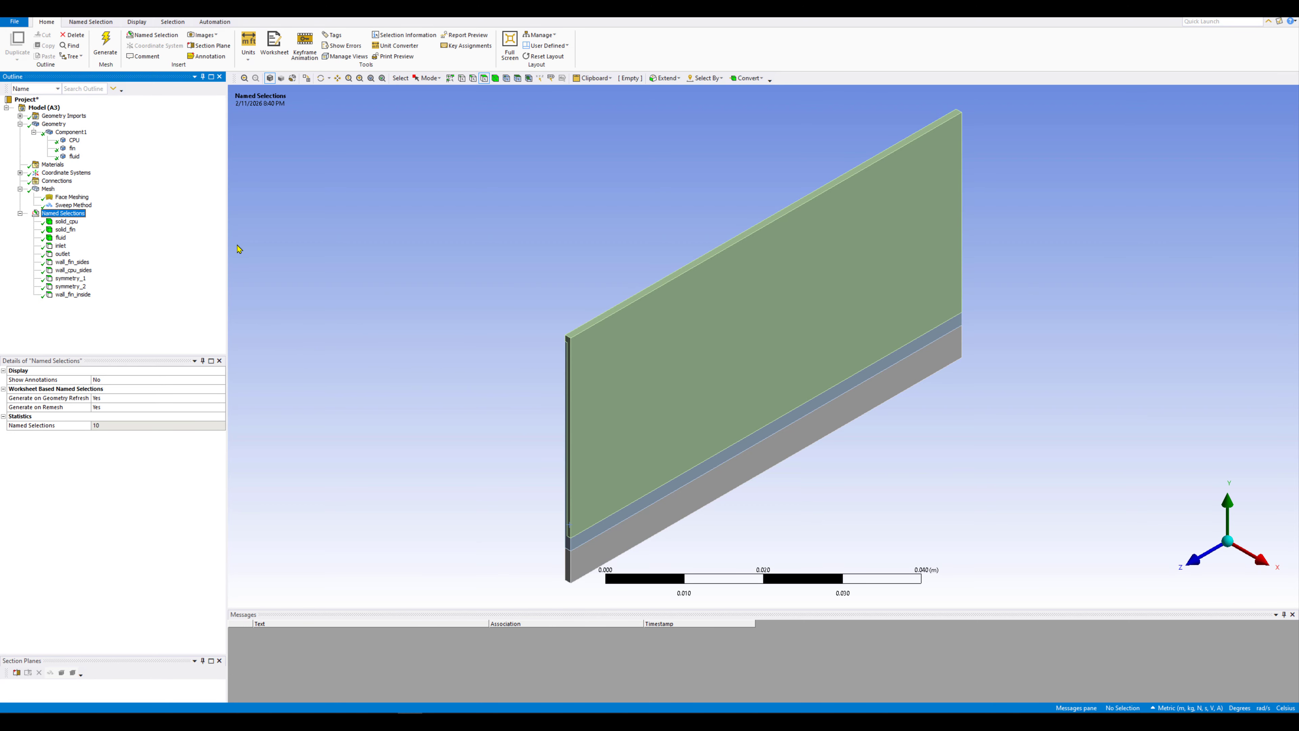
left_click(77, 222)
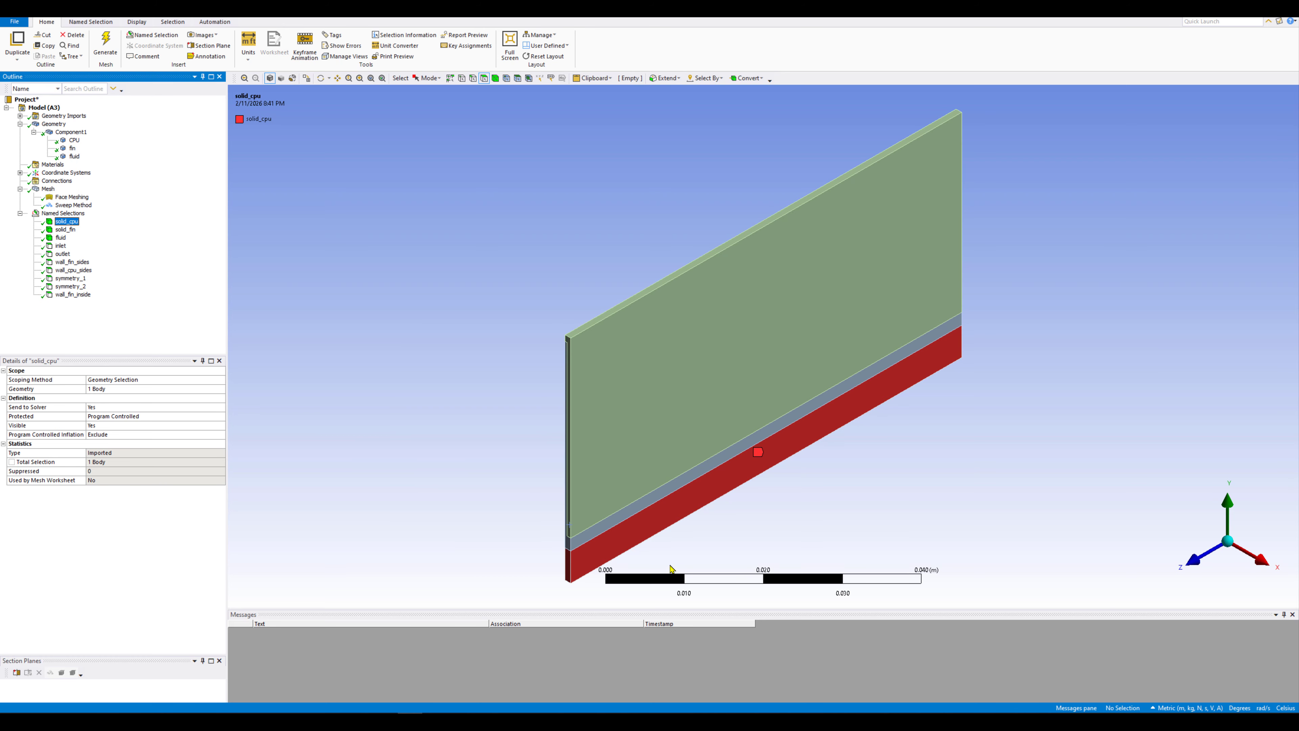
key("Down")
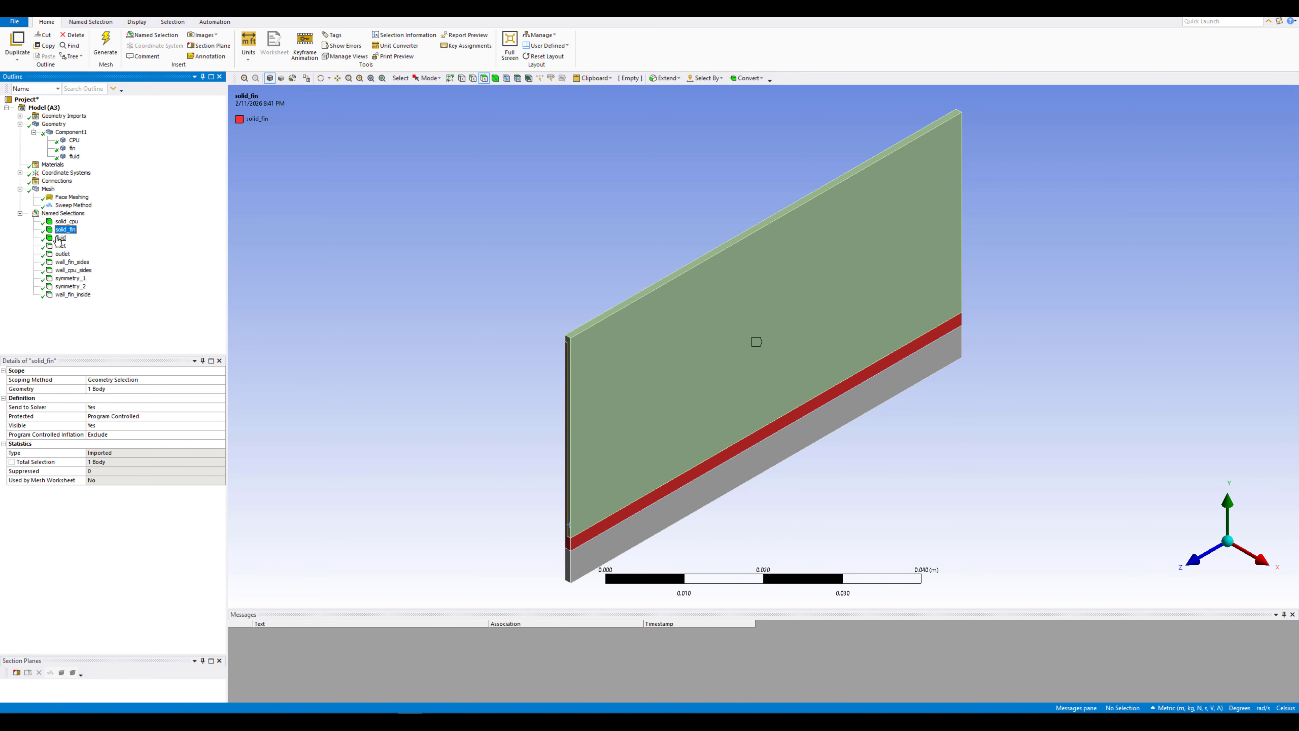
left_click(60, 238)
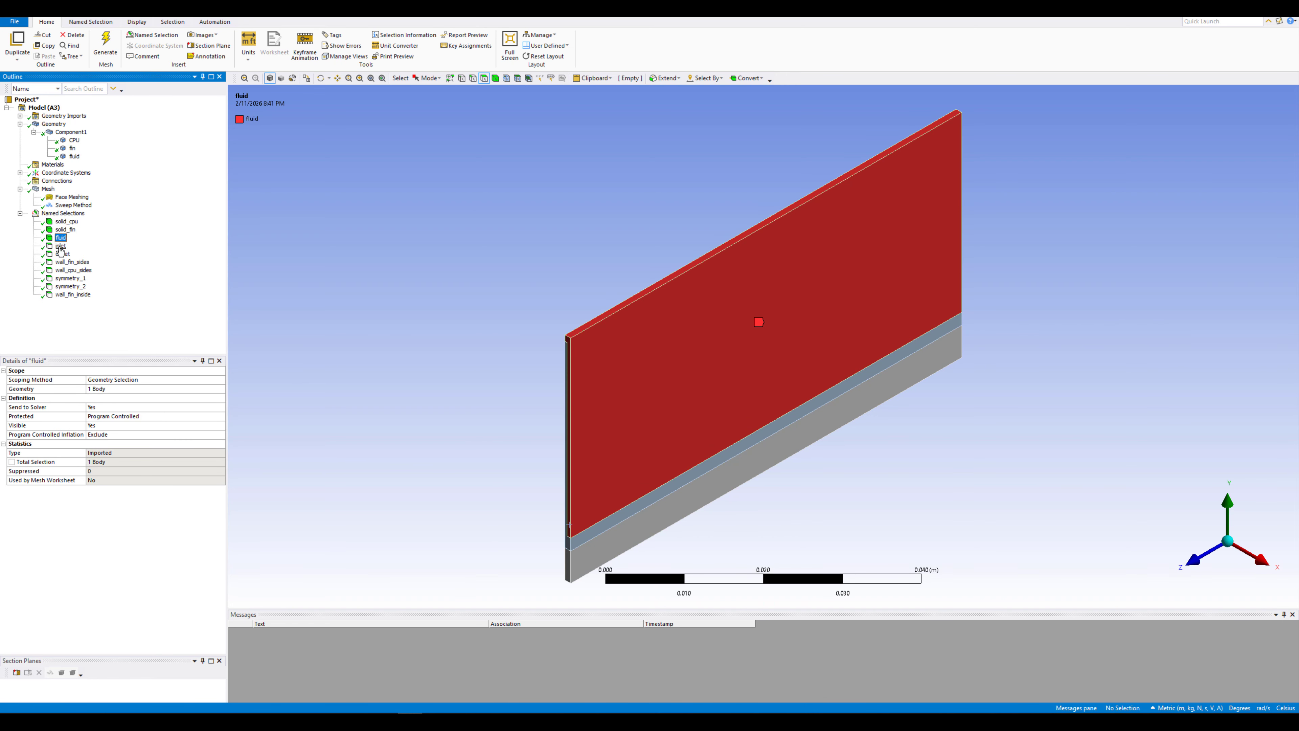
- Review the face named selections inlet, outlet, wall_fin_sides, wall_cpu_sides, symmetry_1, symmetry_2 and wall_fin_inside on the model, and collapse their group
left_click(60, 246)
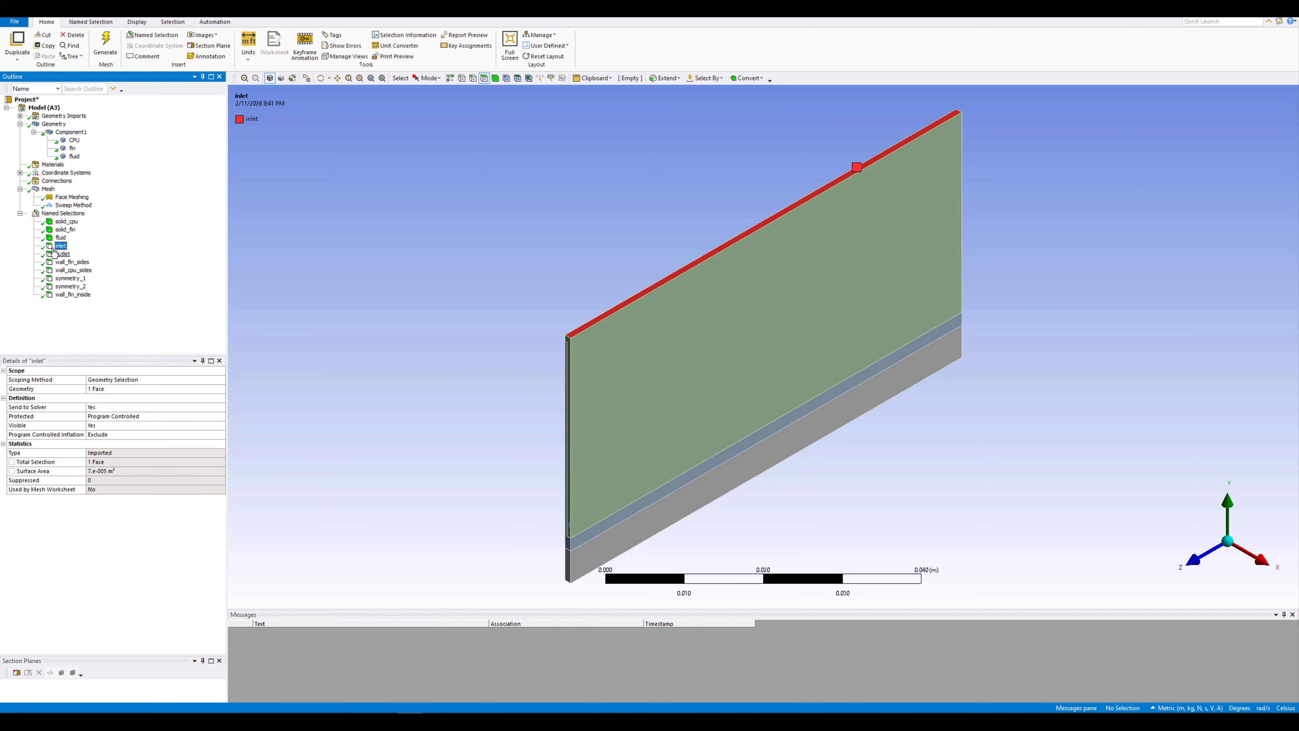
left_click(62, 254)
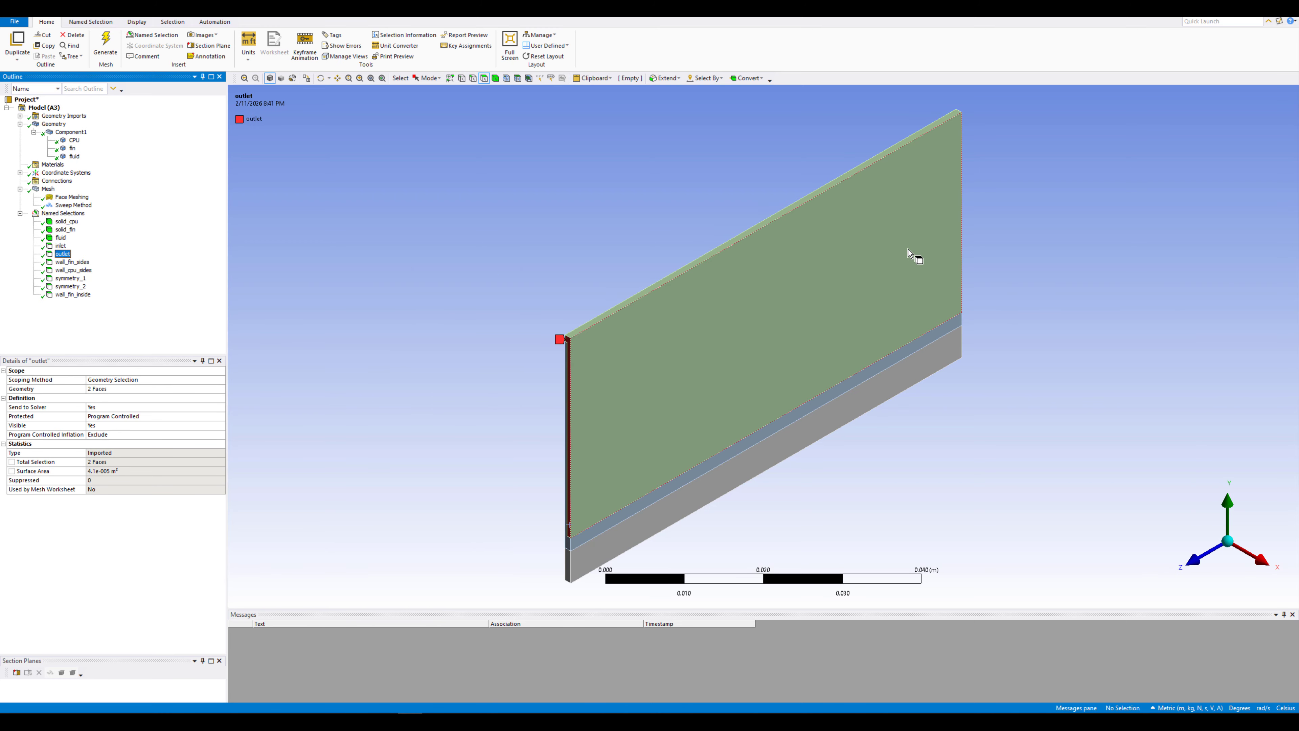
middle_click_drag(1122, 246, 1081, 246)
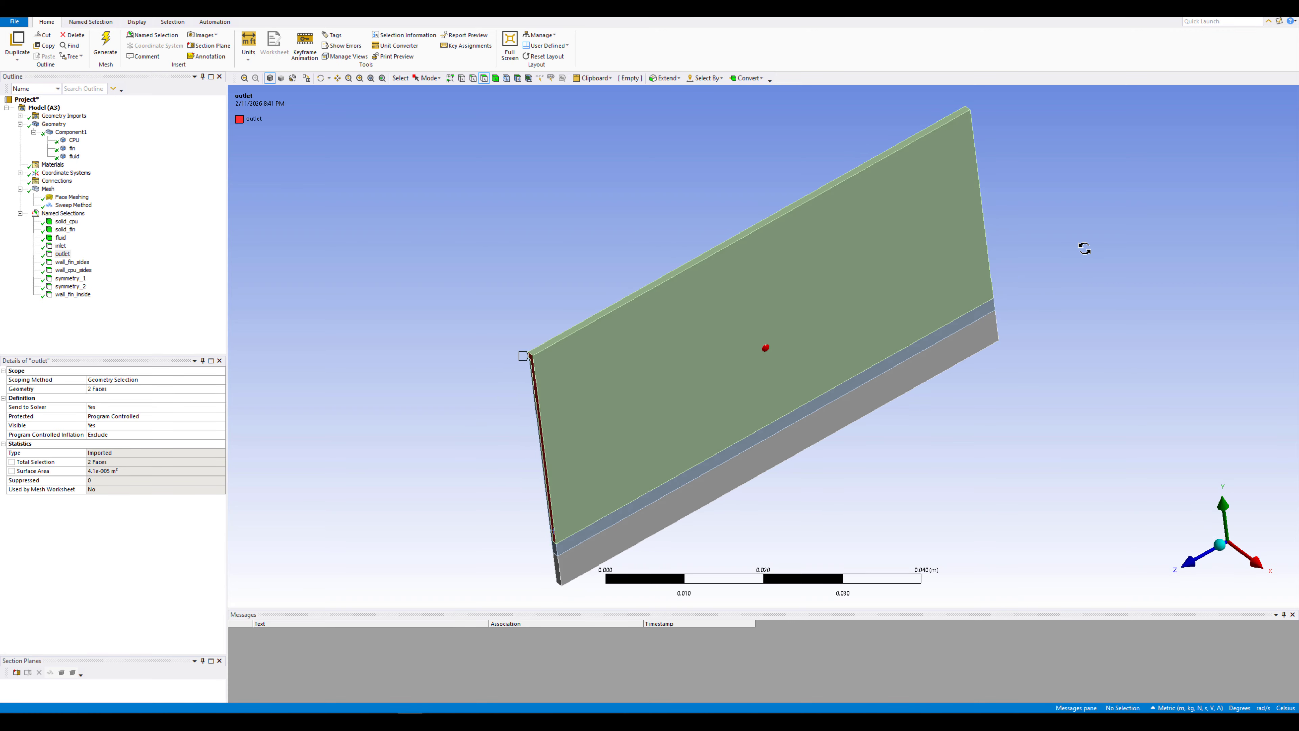
left_click(72, 263)
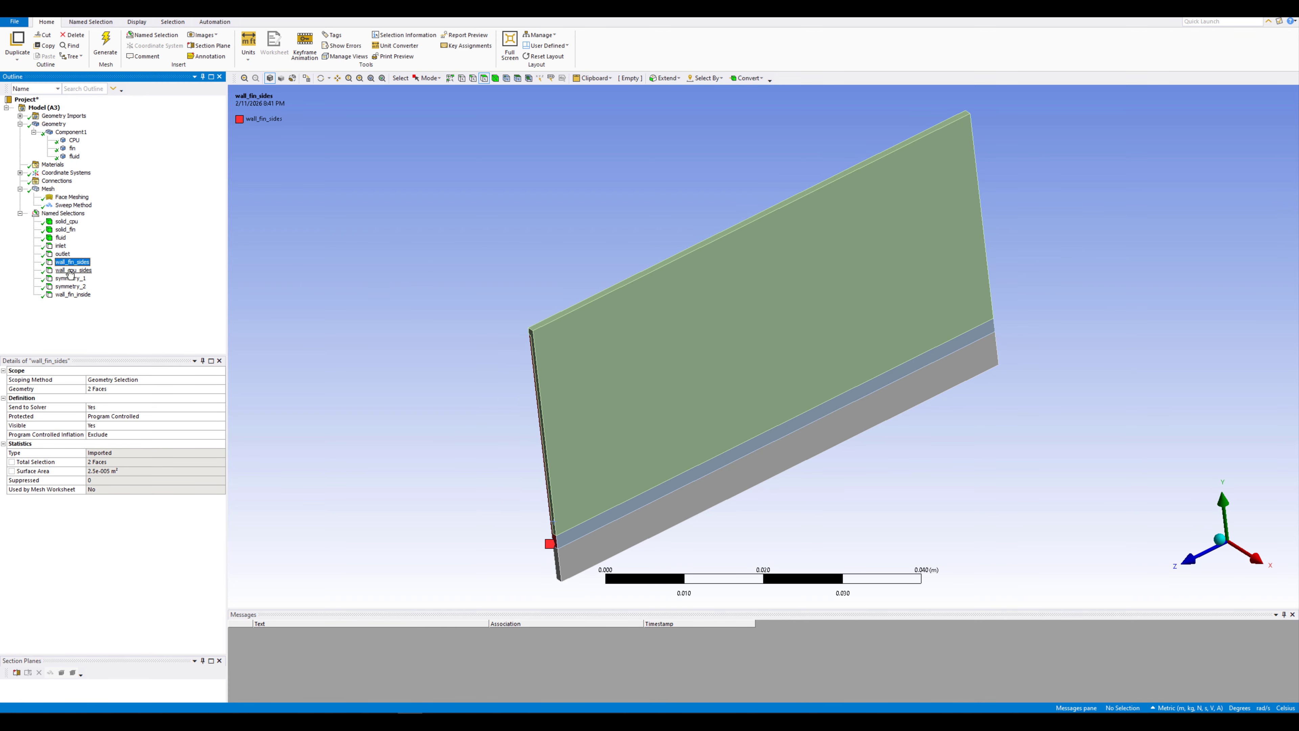
left_click(72, 271)
left_click(70, 278)
left_click(70, 287)
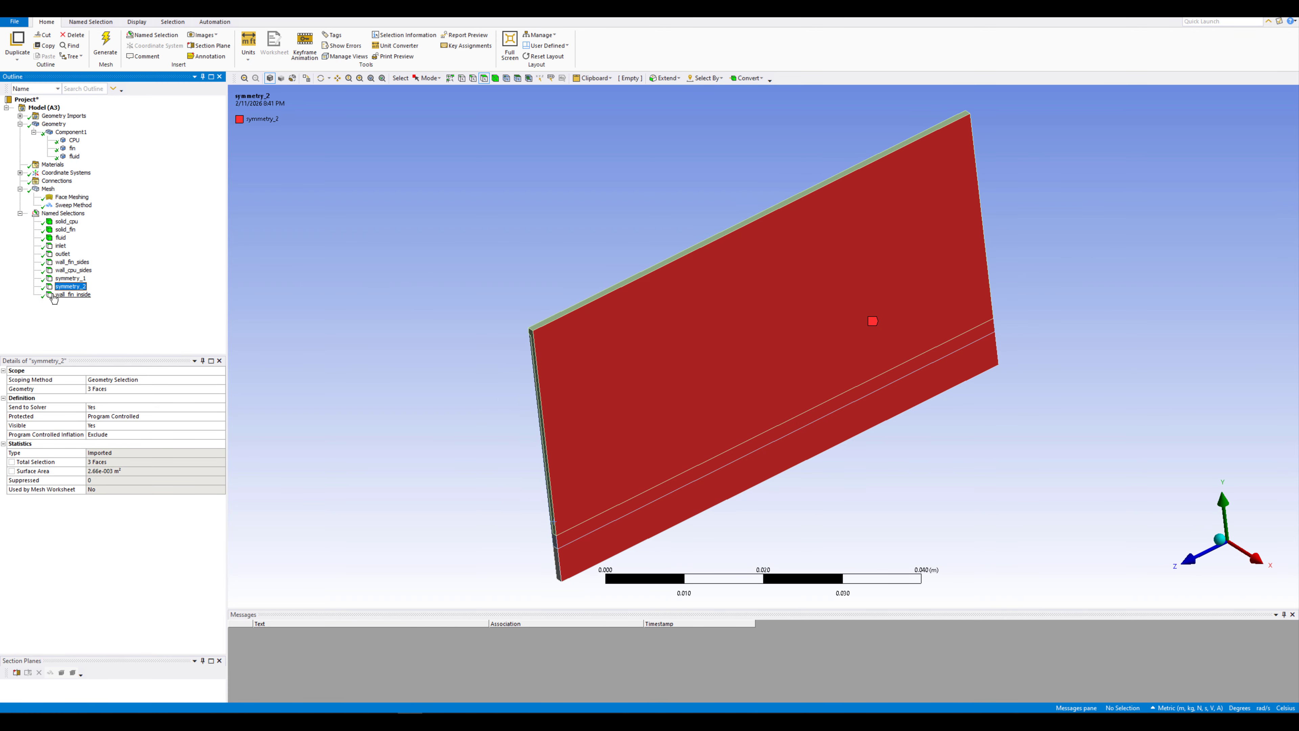
left_click(71, 294)
left_click(21, 216)
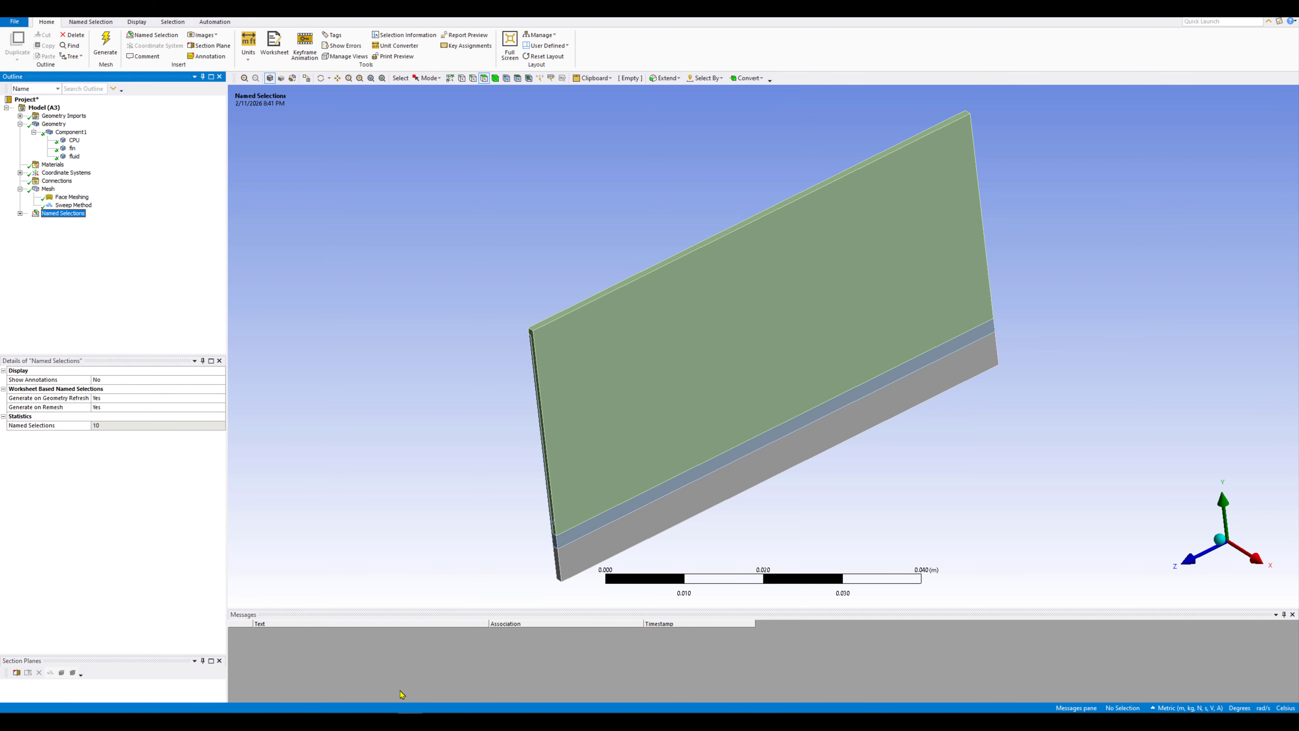
- Update the mesh so that it is translated for the Fluent solver
left_click(336, 721)
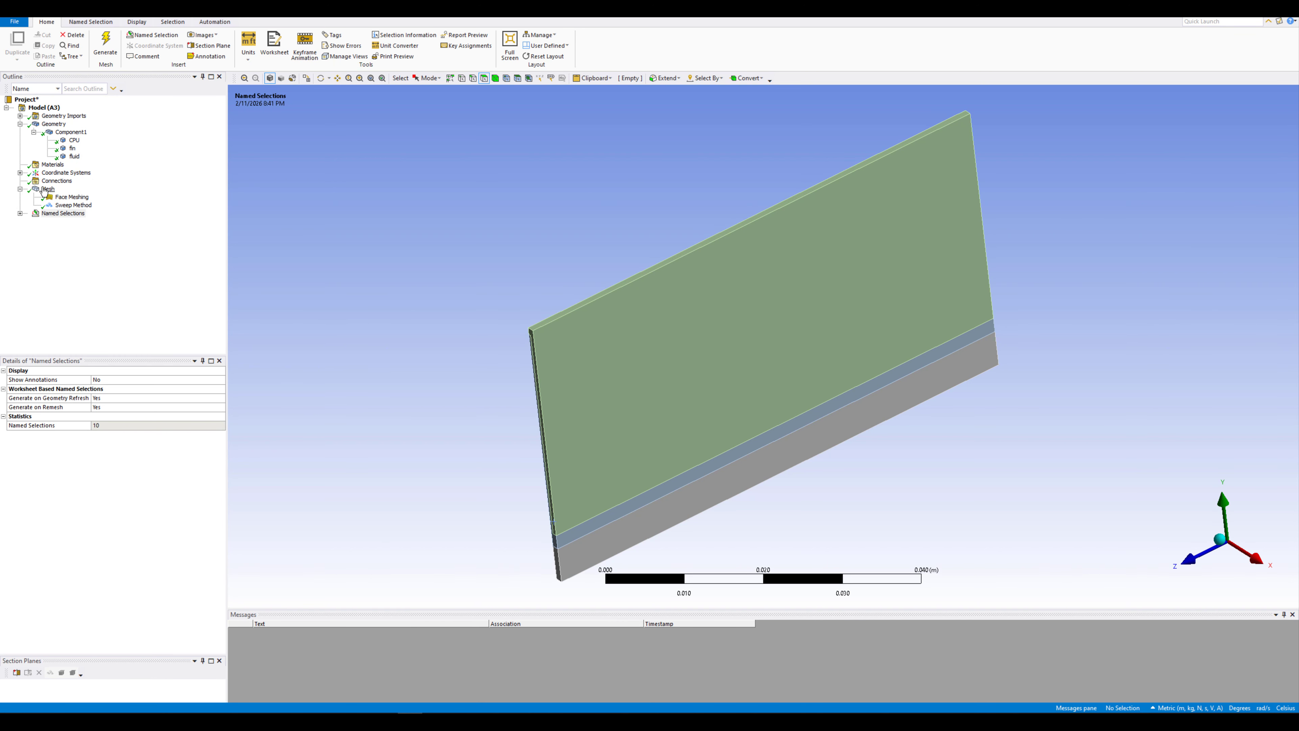
right_click(45, 191)
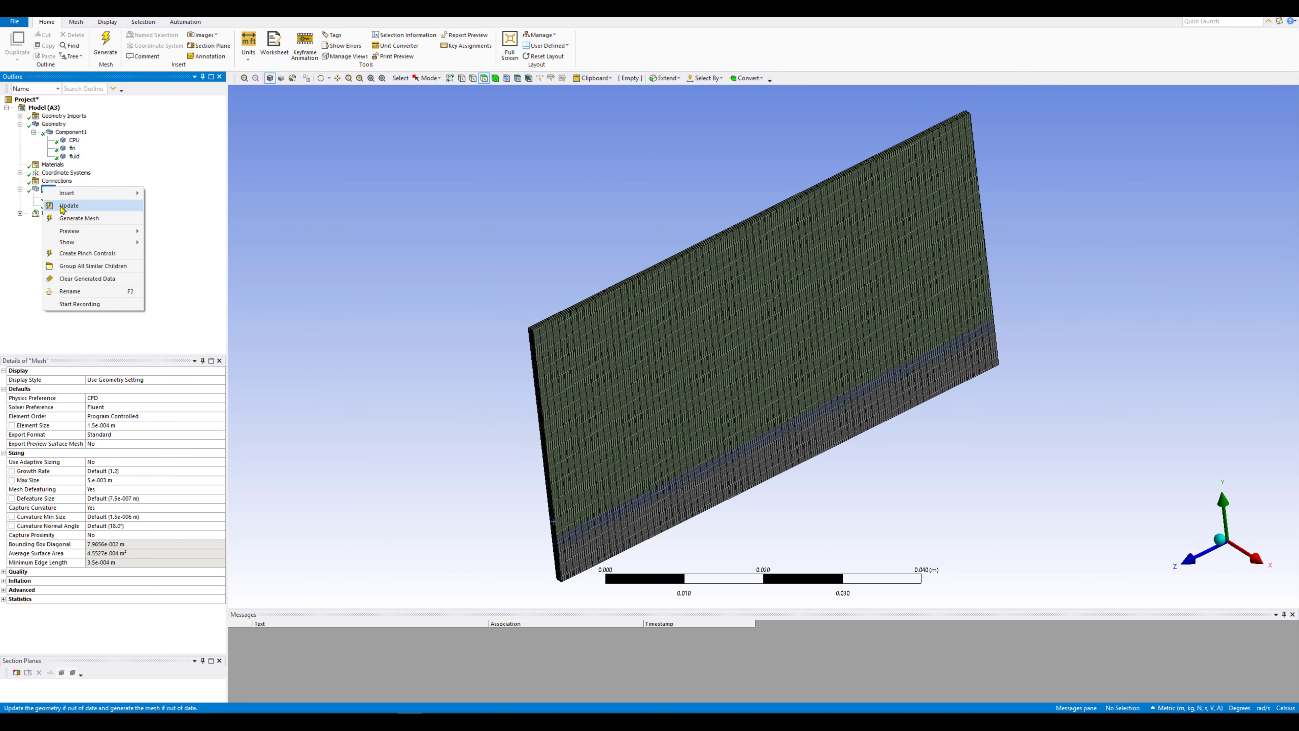
left_click(62, 206)
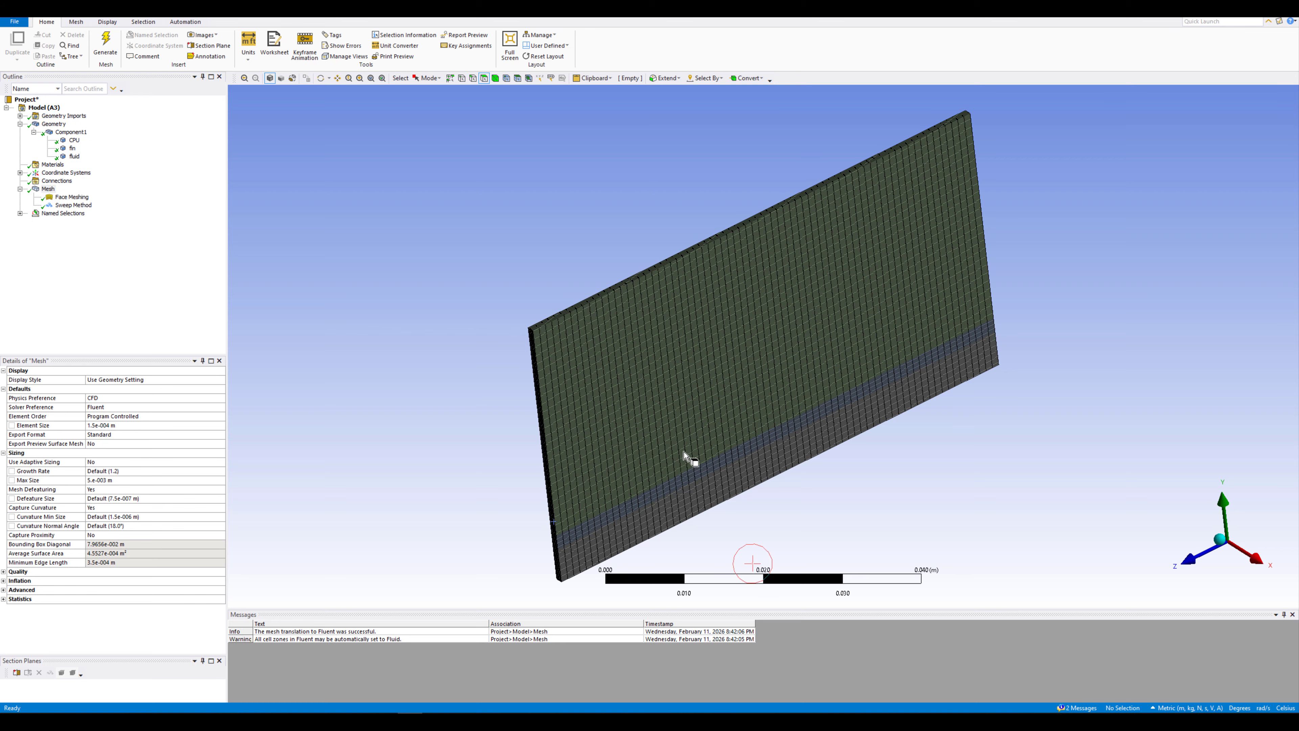
- Switch to the Workbench project schematic and save the cooling of a cpu project
left_click(334, 717)
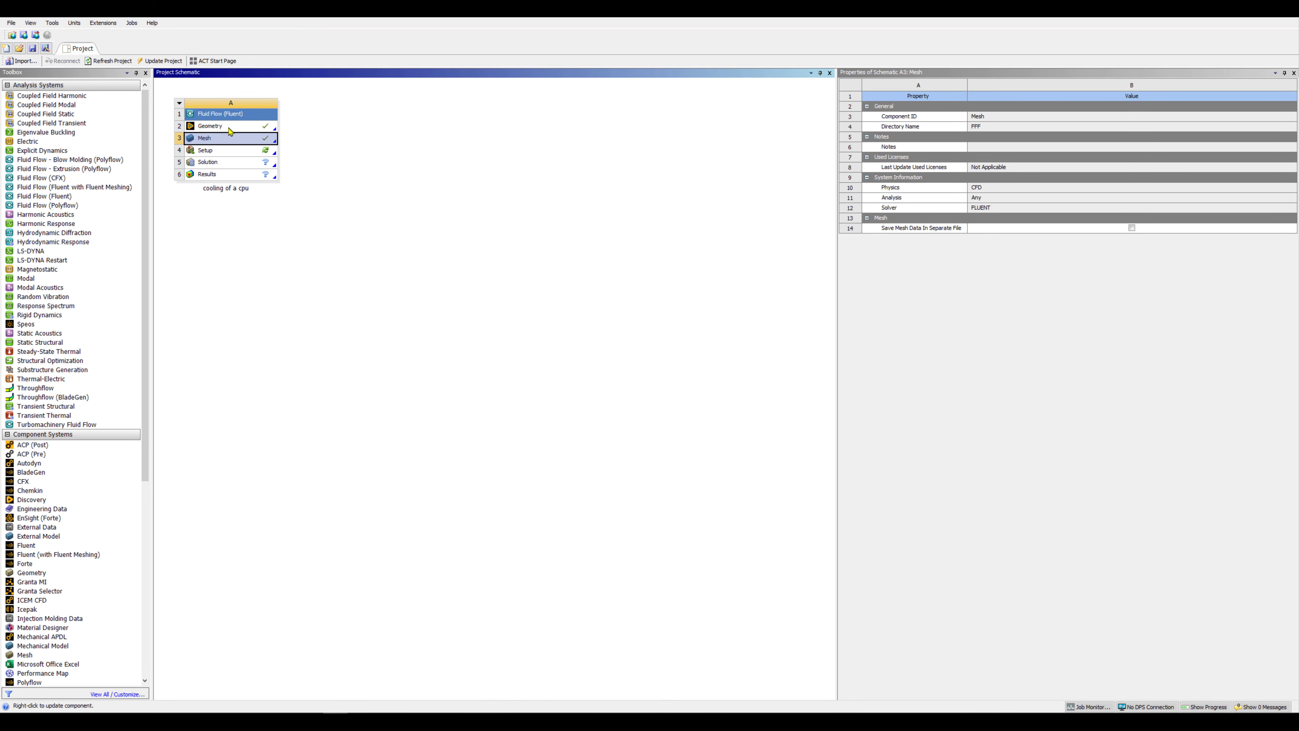
left_click(410, 717)
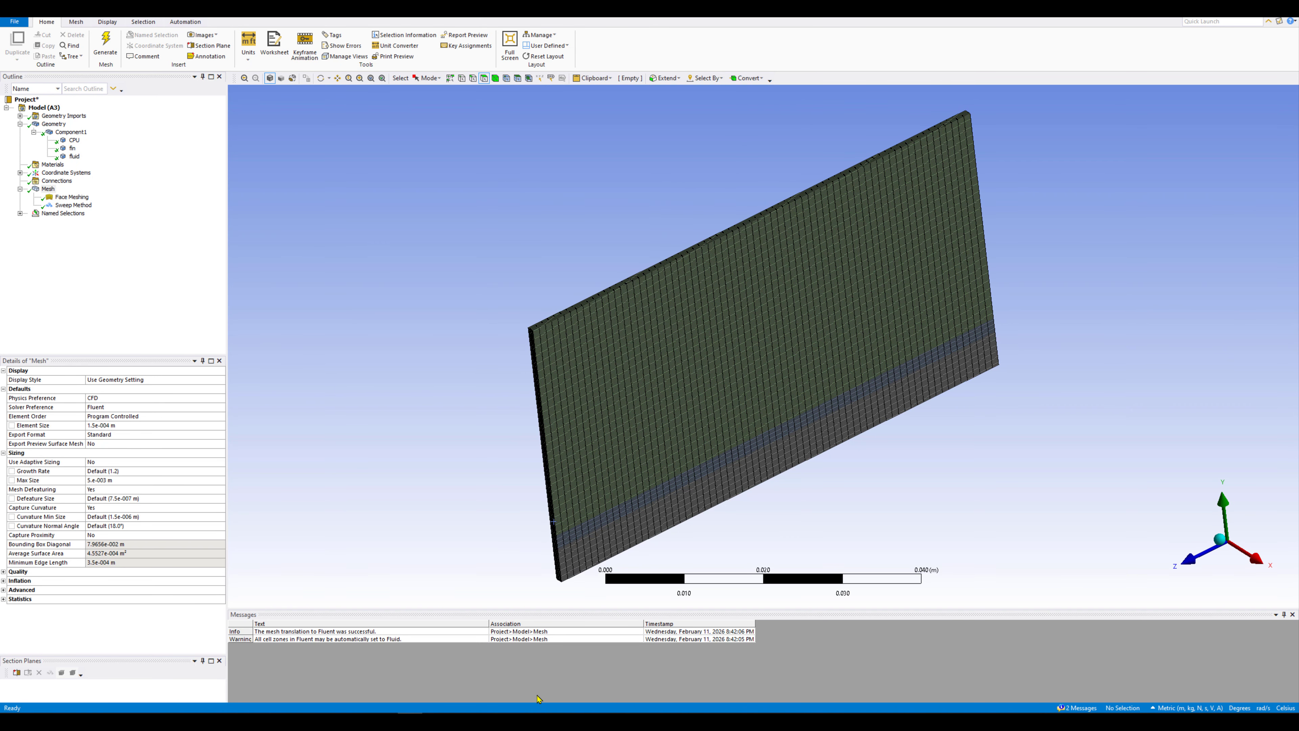
left_click(410, 717)
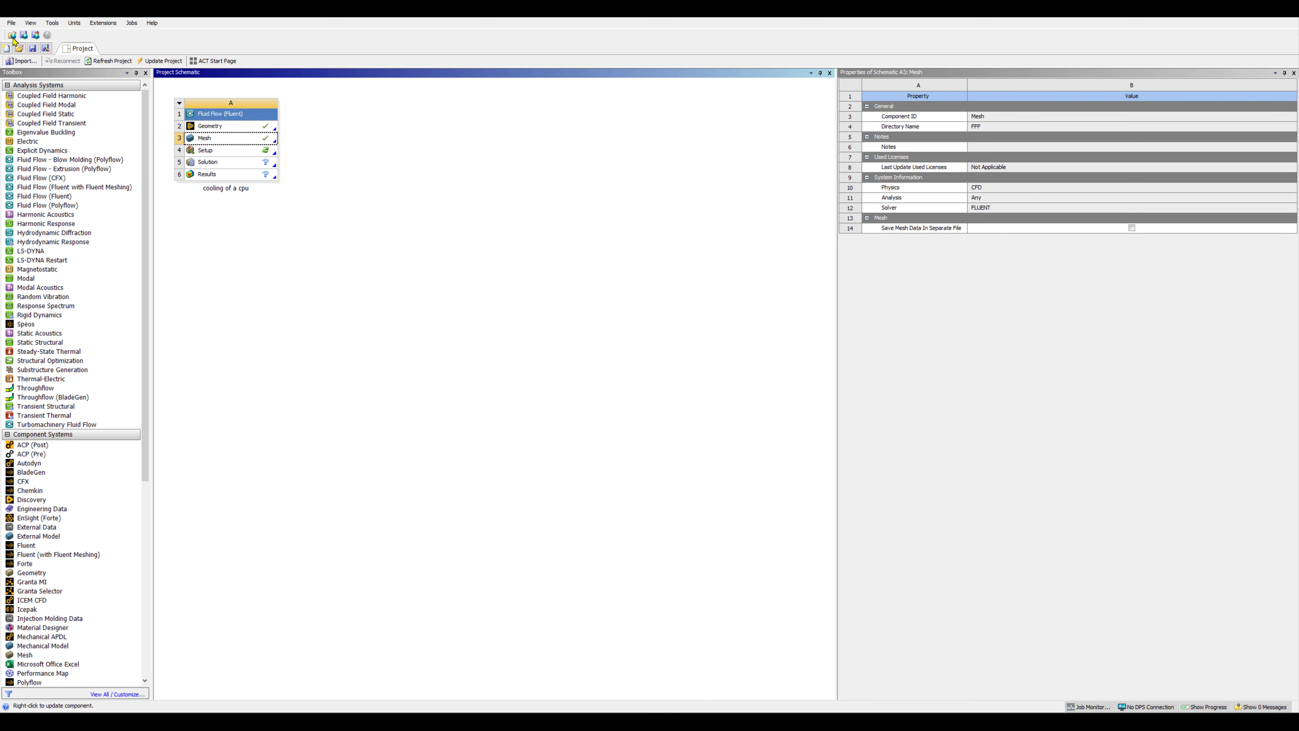
left_click(32, 48)
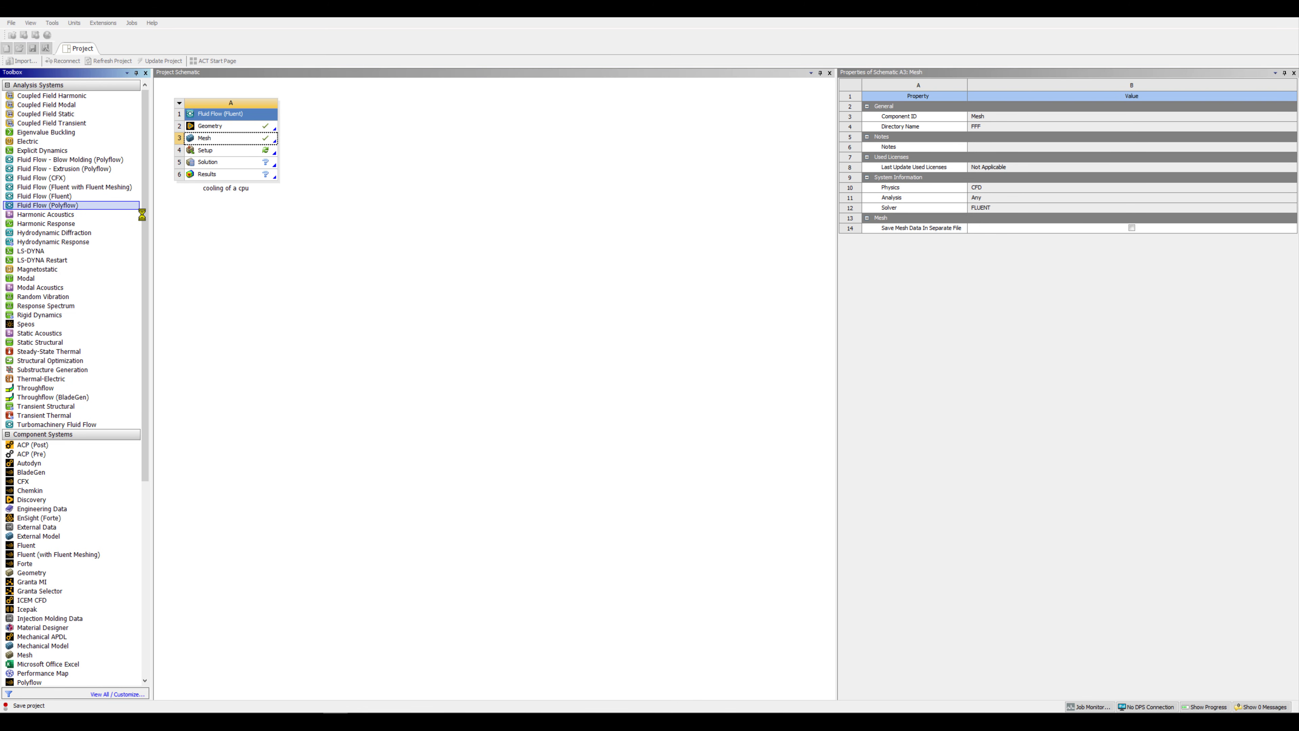